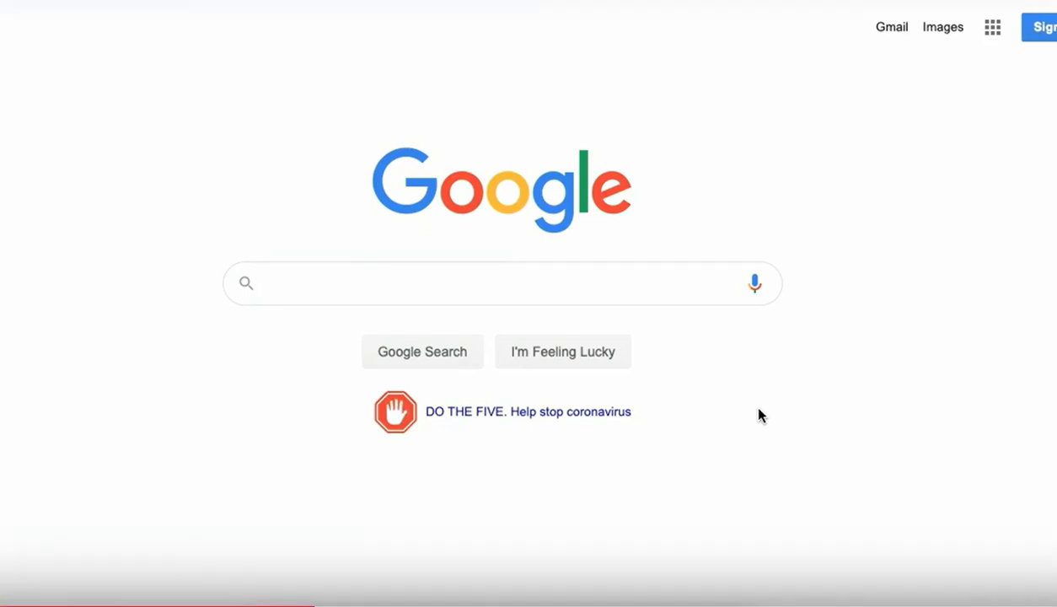
# Step: Search Google for 'google voice' and open the official voice.google.com result
pyautogui.click(613, 283)
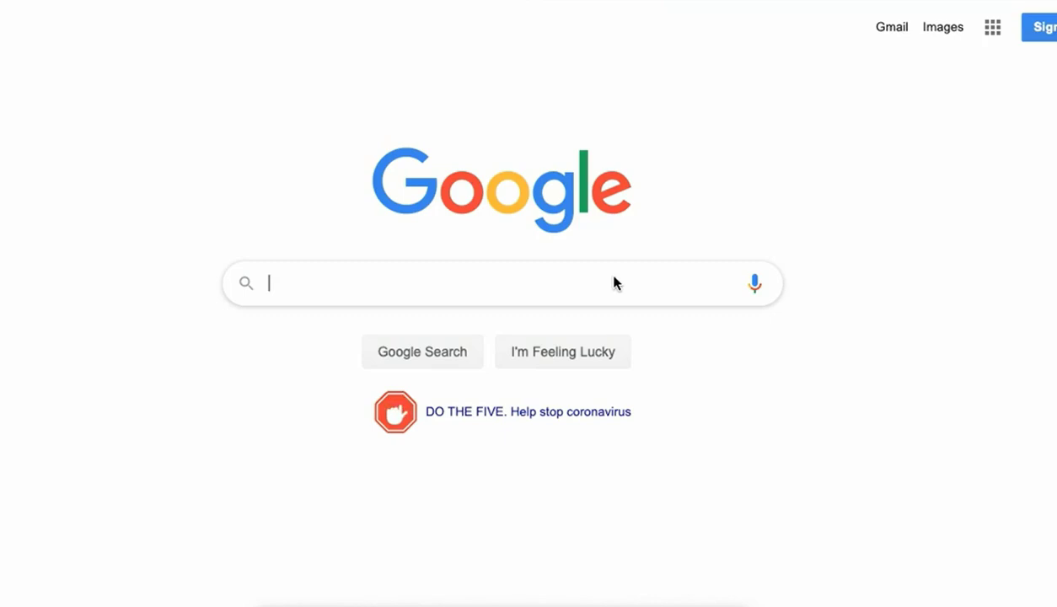
pyautogui.write('google voi')
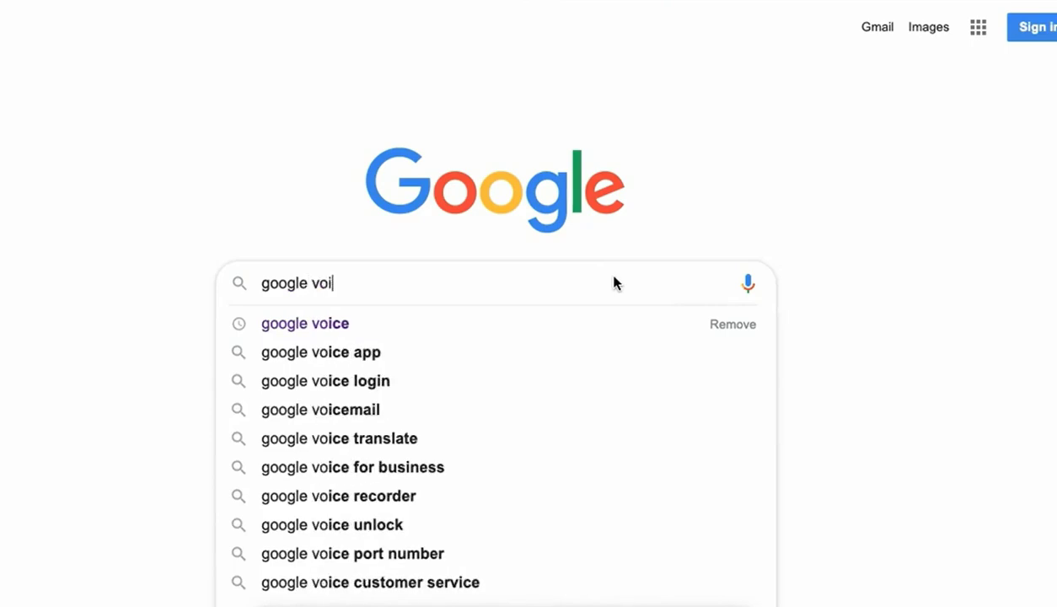
pyautogui.write('ce')
pyautogui.press('Return')
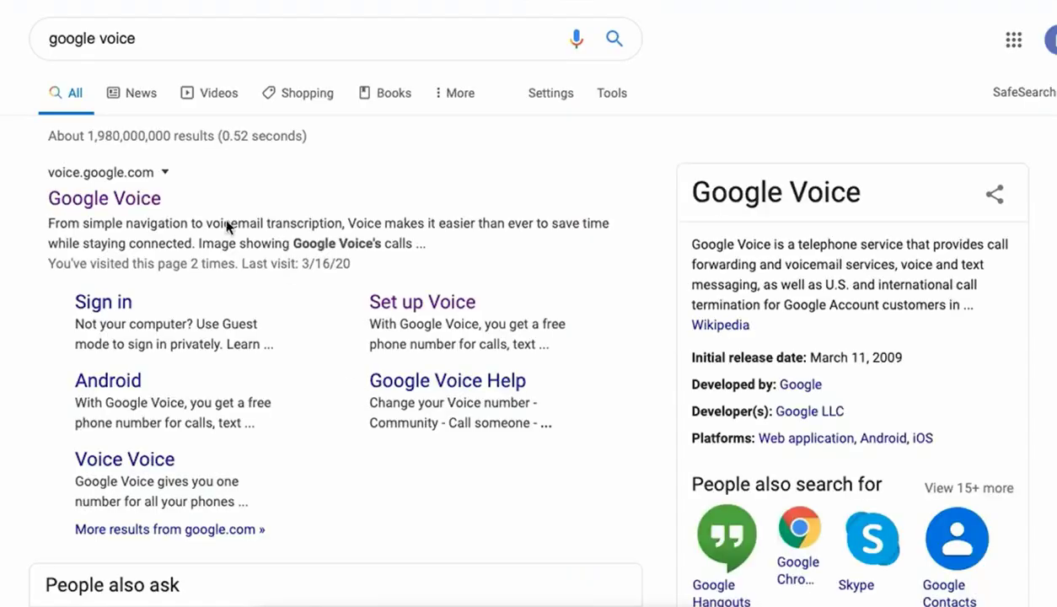
pyautogui.click(143, 201)
# Step: Choose the Web option under 'For personal use' to launch Google Voice in the browser
pyautogui.scroll(-1, 224, 304)
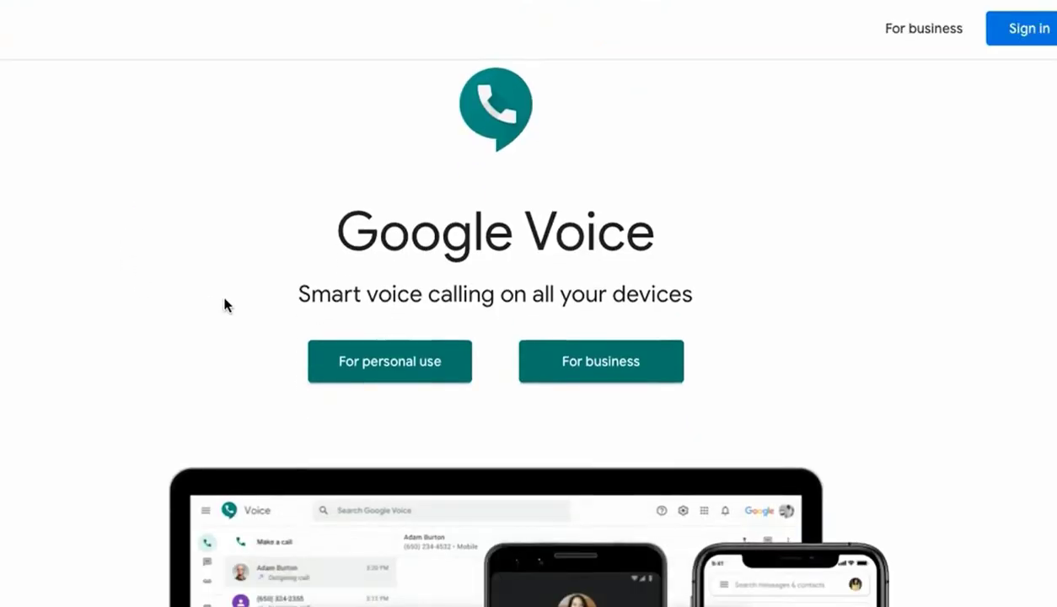
pyautogui.click(349, 356)
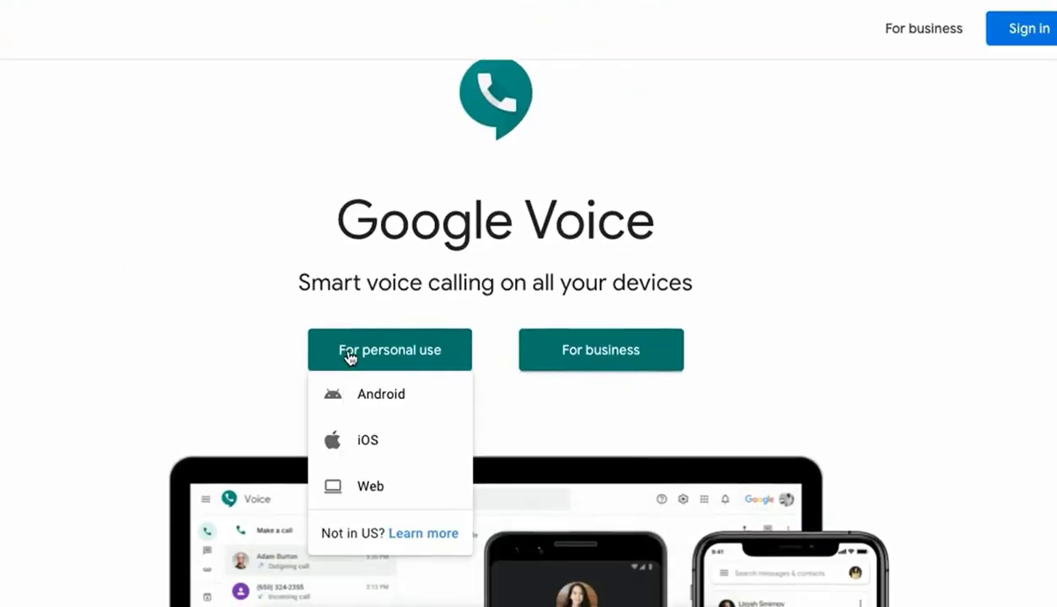
pyautogui.click(380, 489)
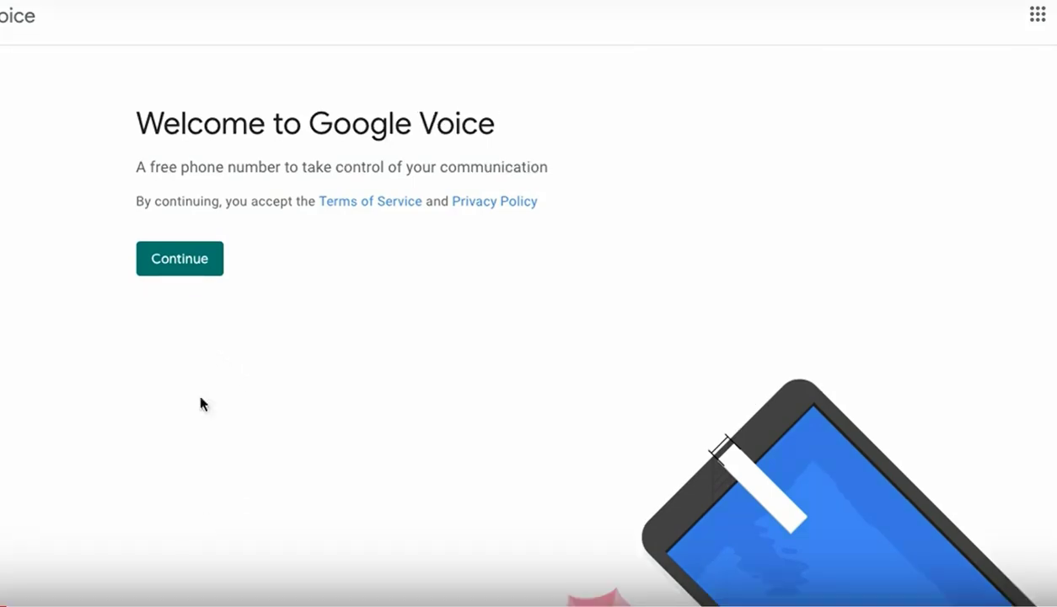
# Step: Accept the terms, then start choosing a Google Voice number from Settings
pyautogui.click(182, 262)
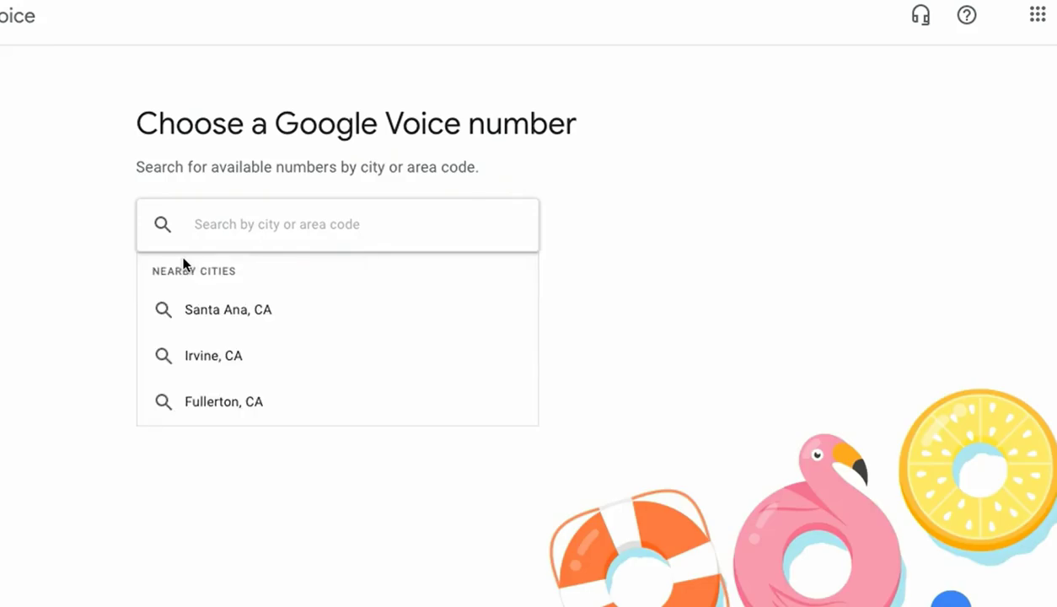
pyautogui.click(215, 311)
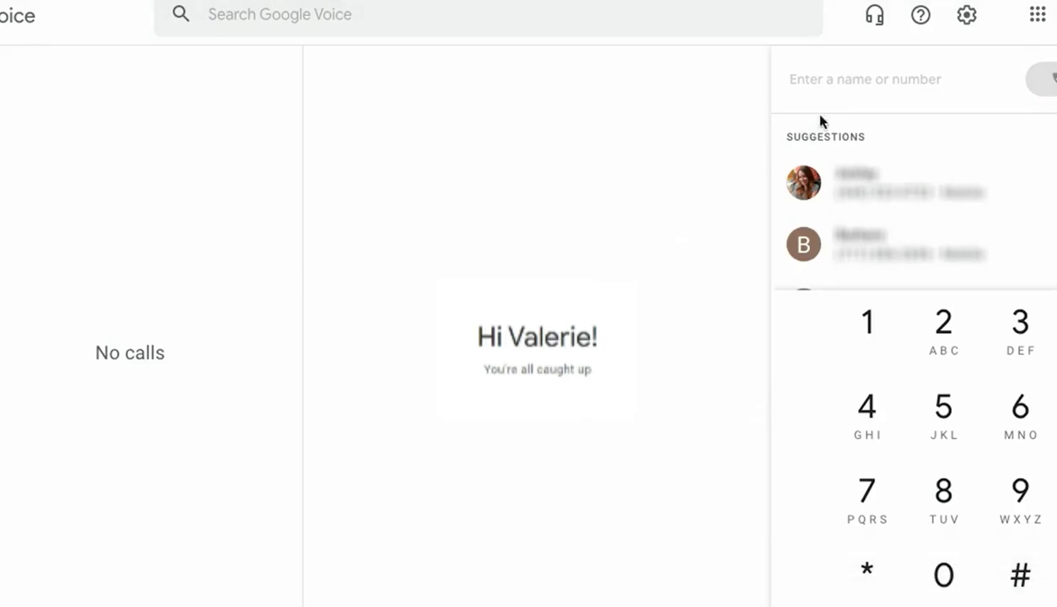
pyautogui.click(966, 18)
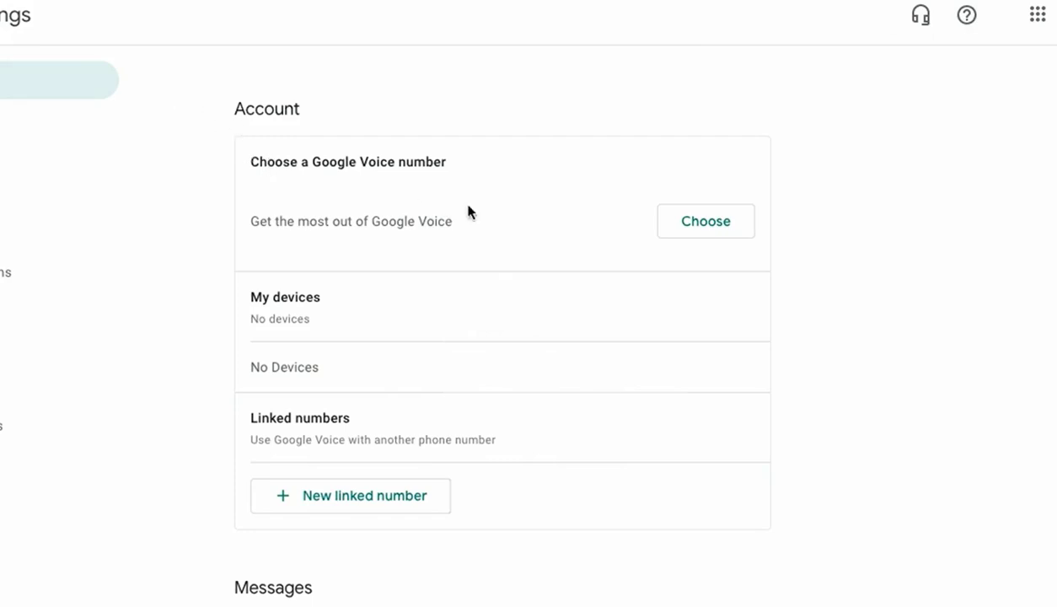
pyautogui.click(686, 233)
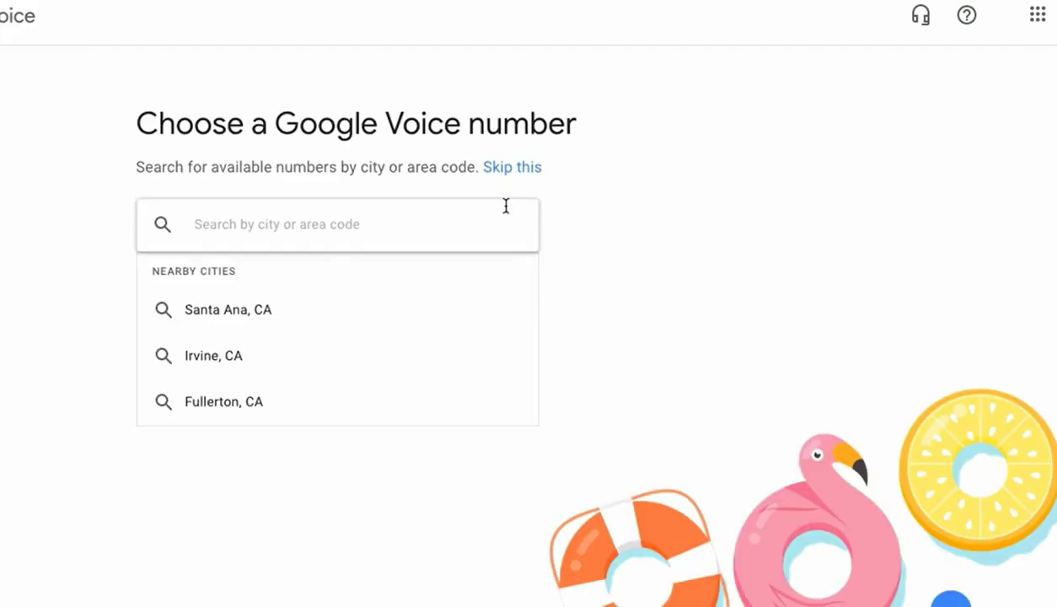
# Step: Load more Santa Ana, CA numbers and select the second one listed
pyautogui.click(221, 310)
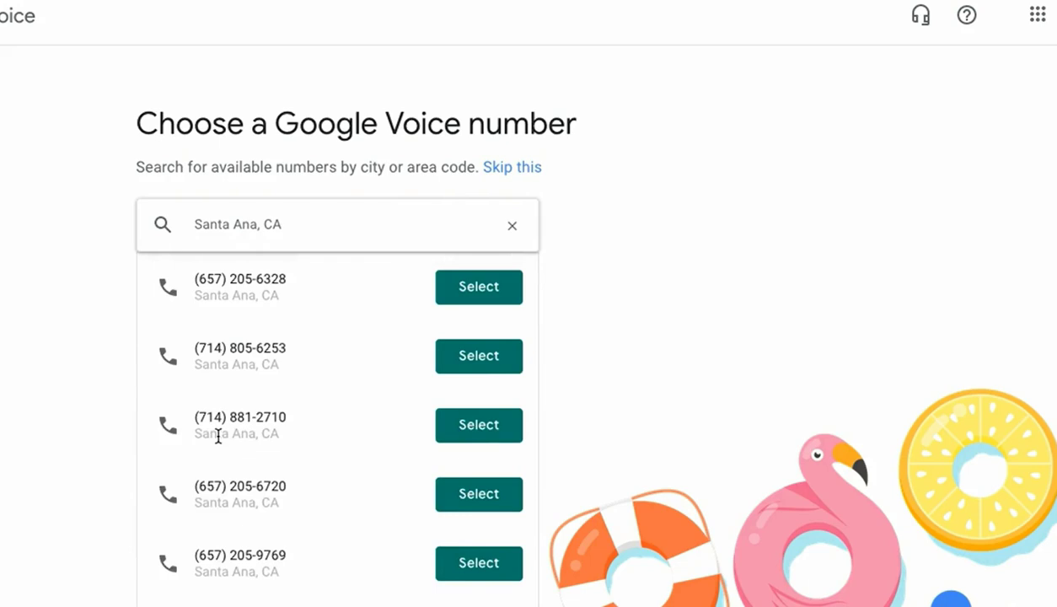
pyautogui.scroll(-2, 217, 437)
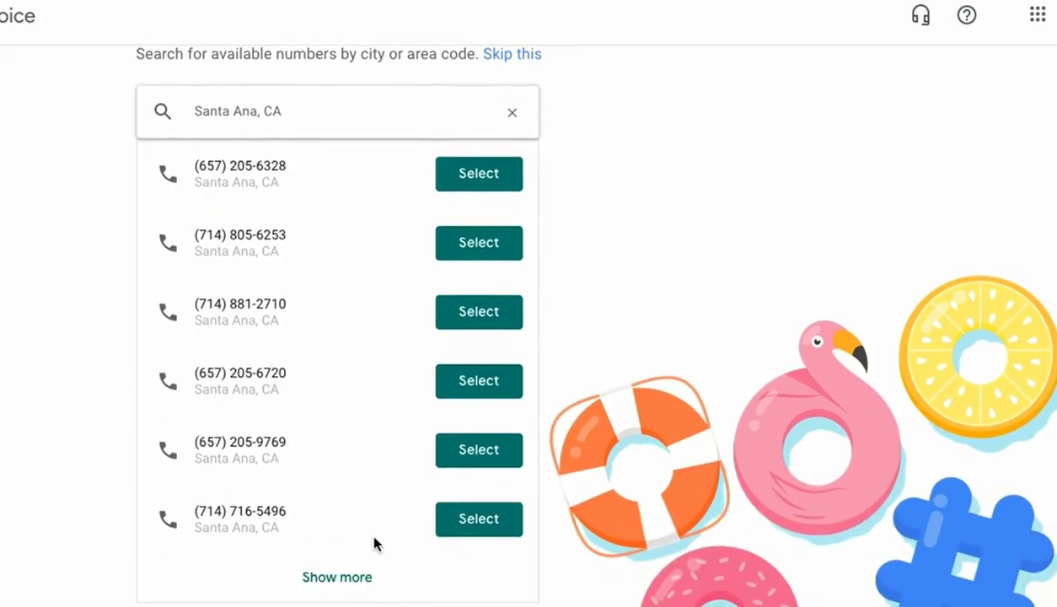
pyautogui.click(358, 580)
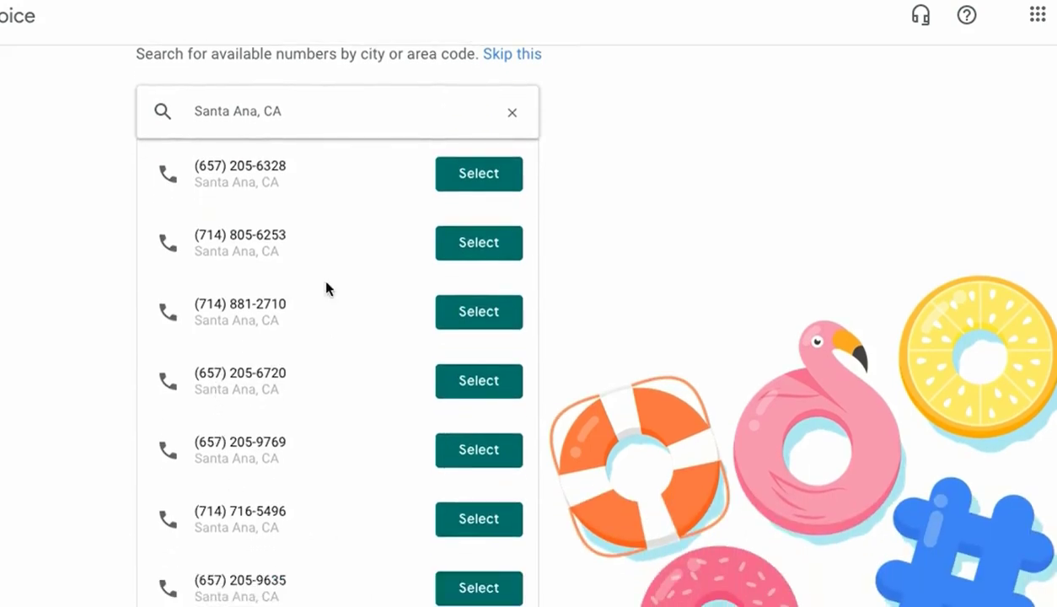
pyautogui.click(495, 238)
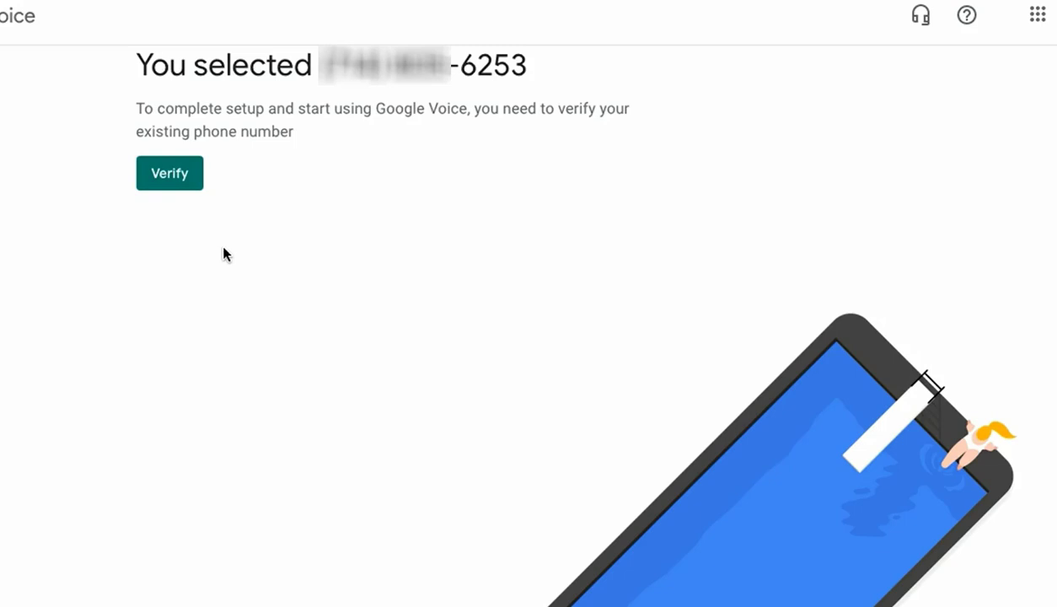
# Step: Verify the existing phone number by entering it and the 6-digit texted code
pyautogui.click(172, 179)
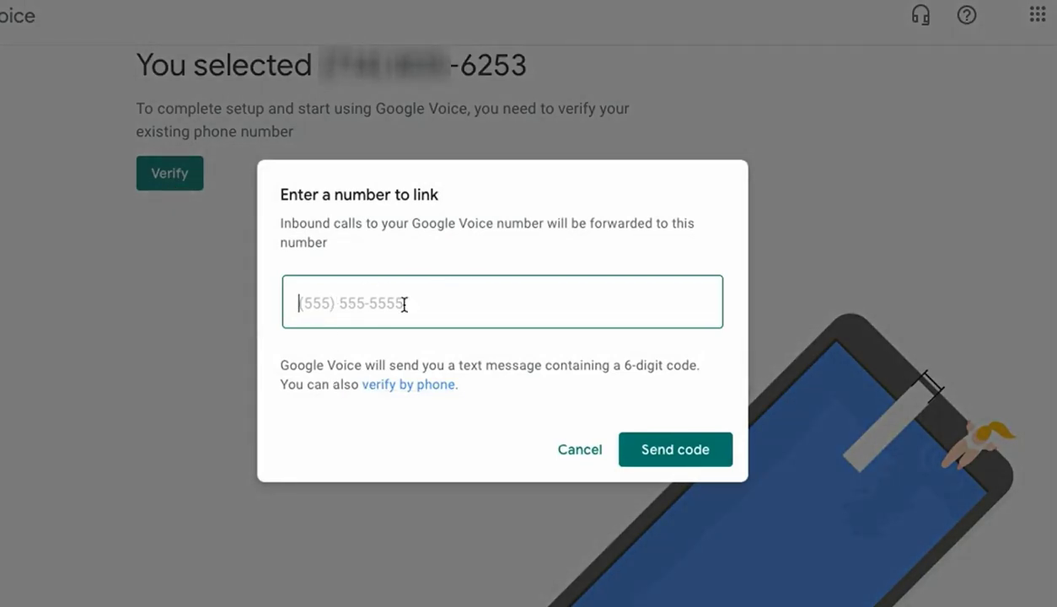
pyautogui.click(411, 386)
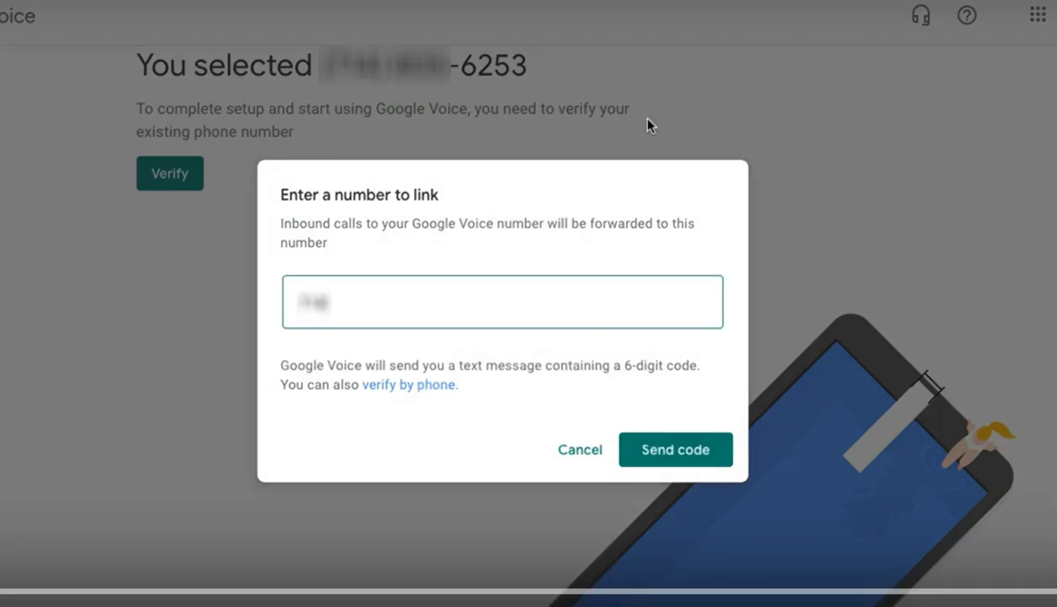
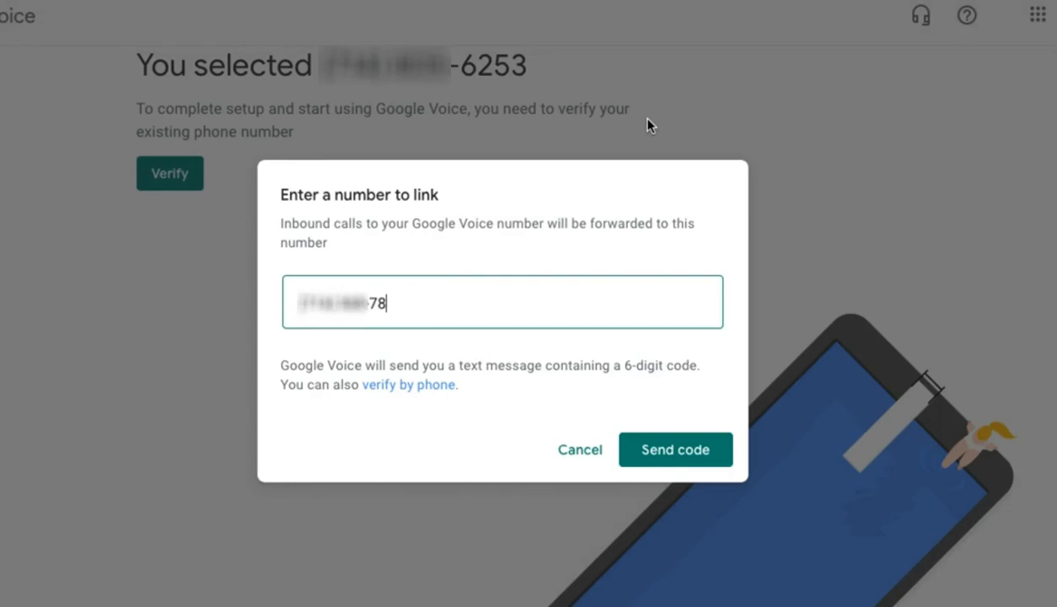
pyautogui.click(675, 452)
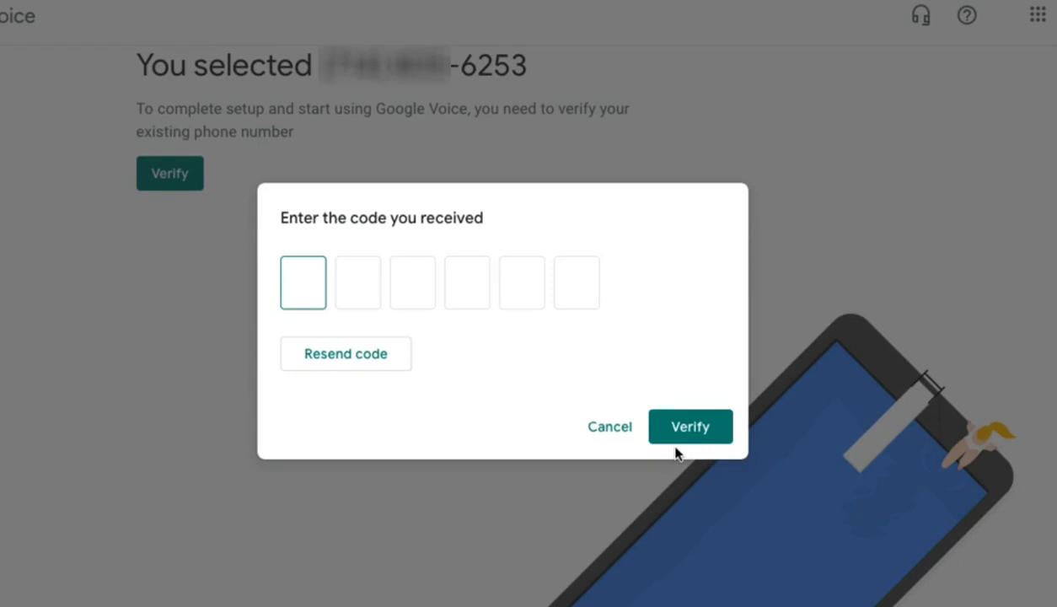
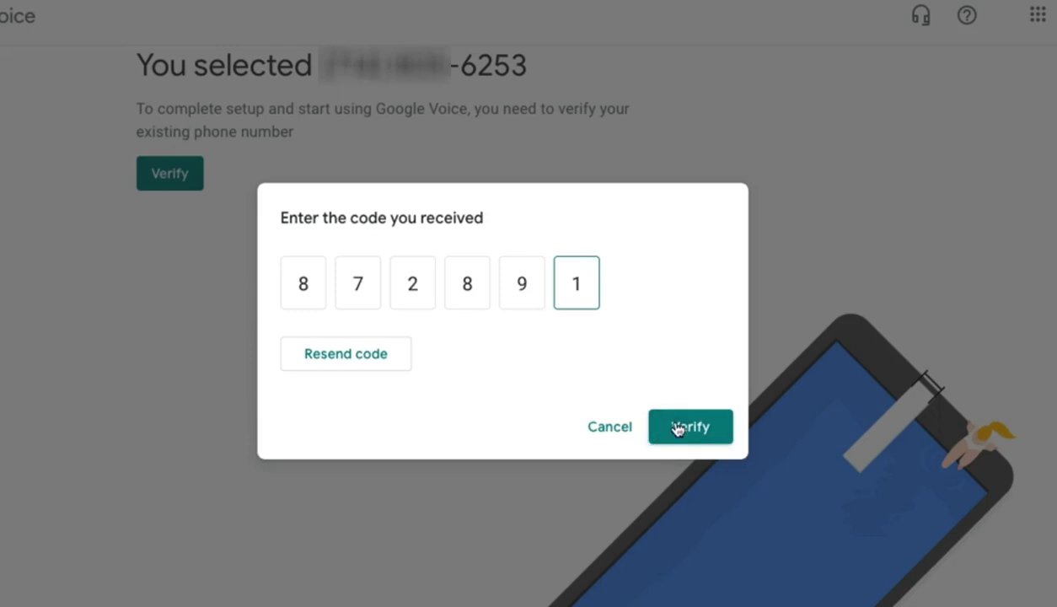
pyautogui.click(677, 428)
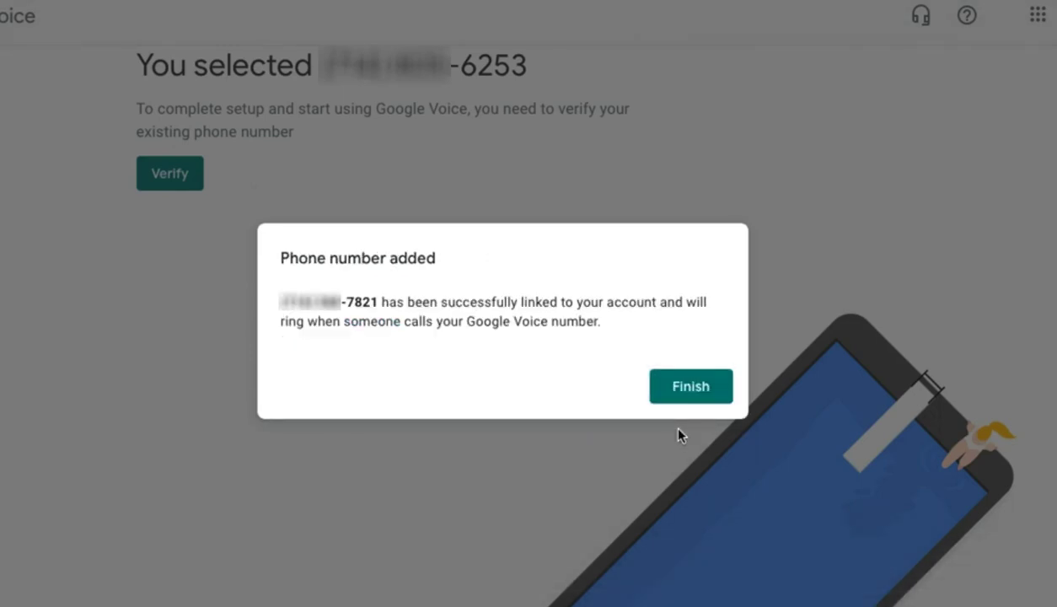
pyautogui.click(692, 387)
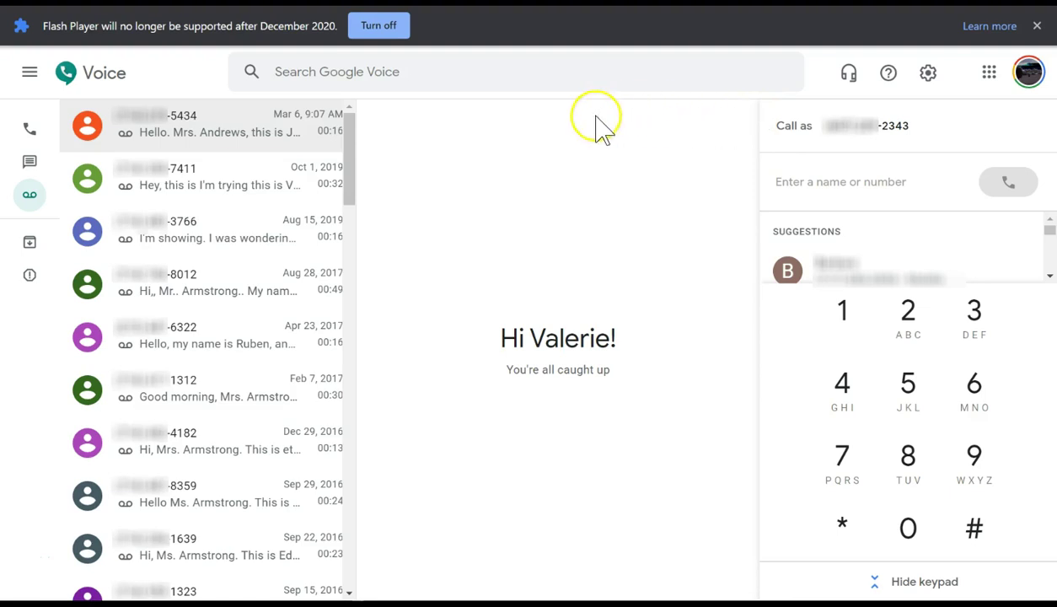
pyautogui.click(194, 124)
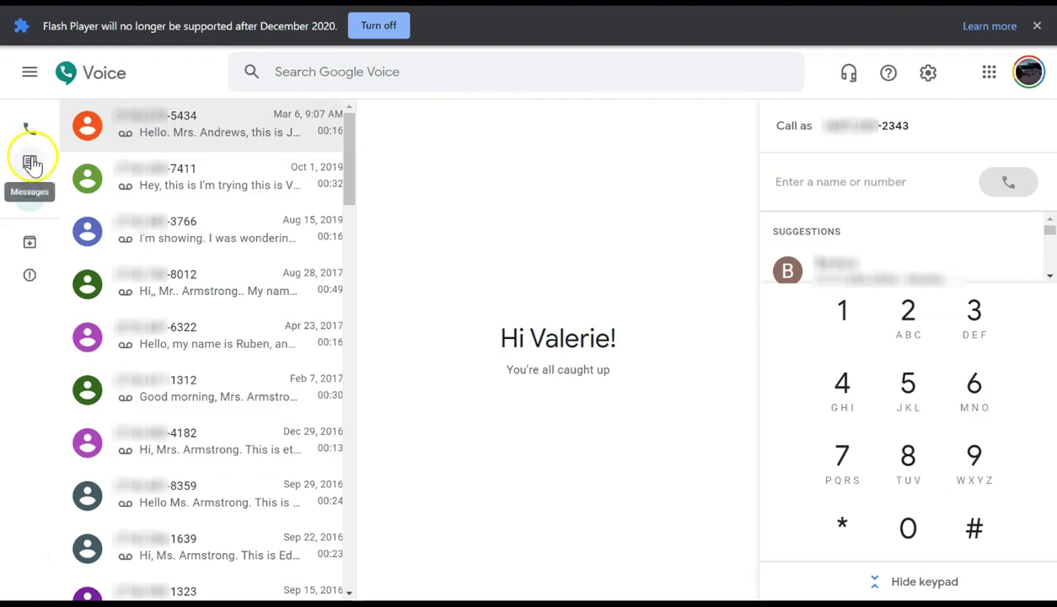
pyautogui.click(34, 192)
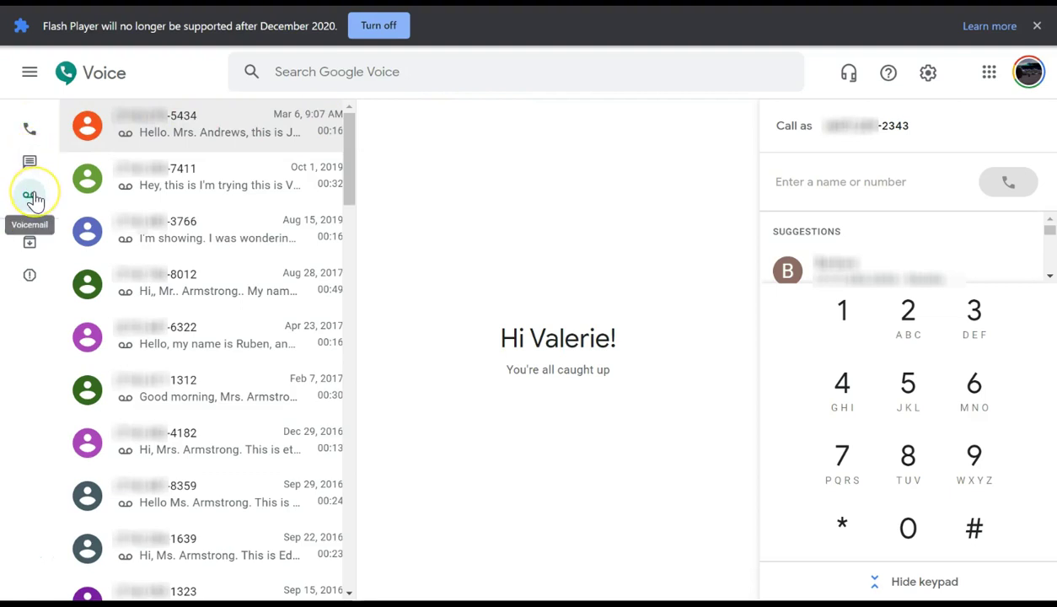
pyautogui.click(30, 130)
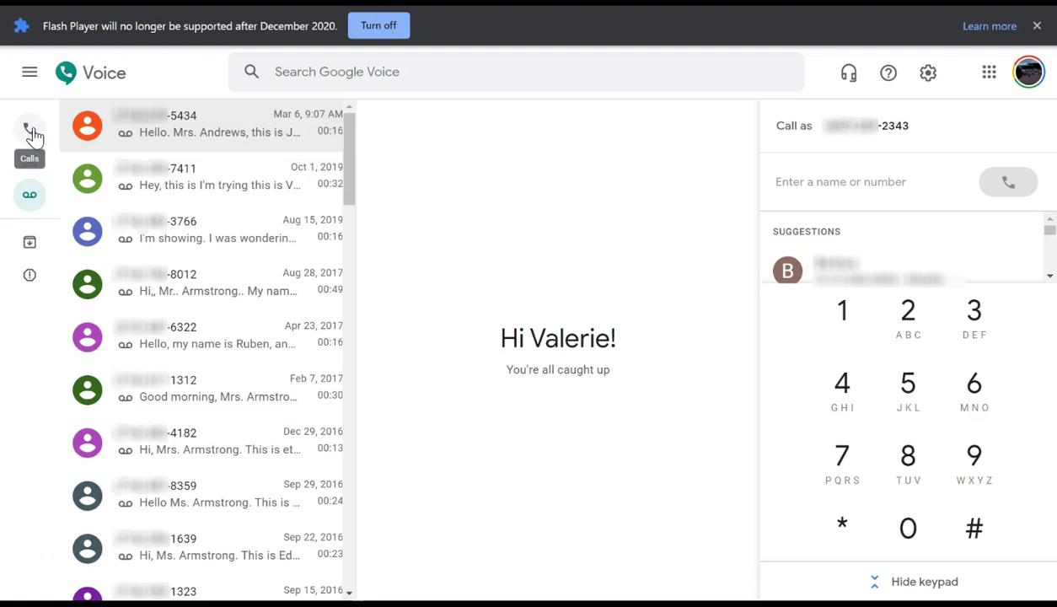
pyautogui.click(38, 165)
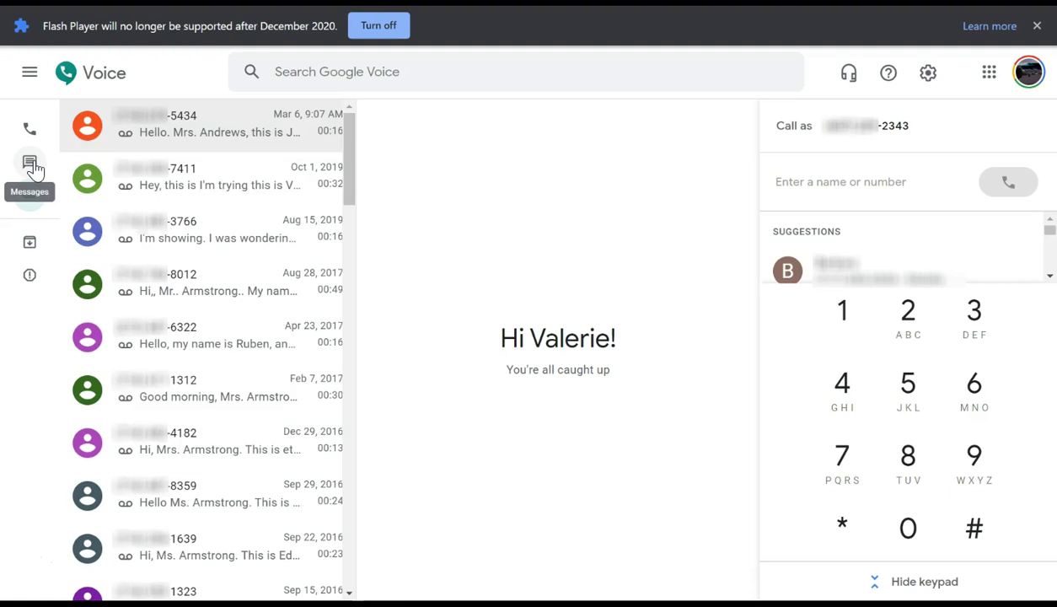
pyautogui.click(33, 200)
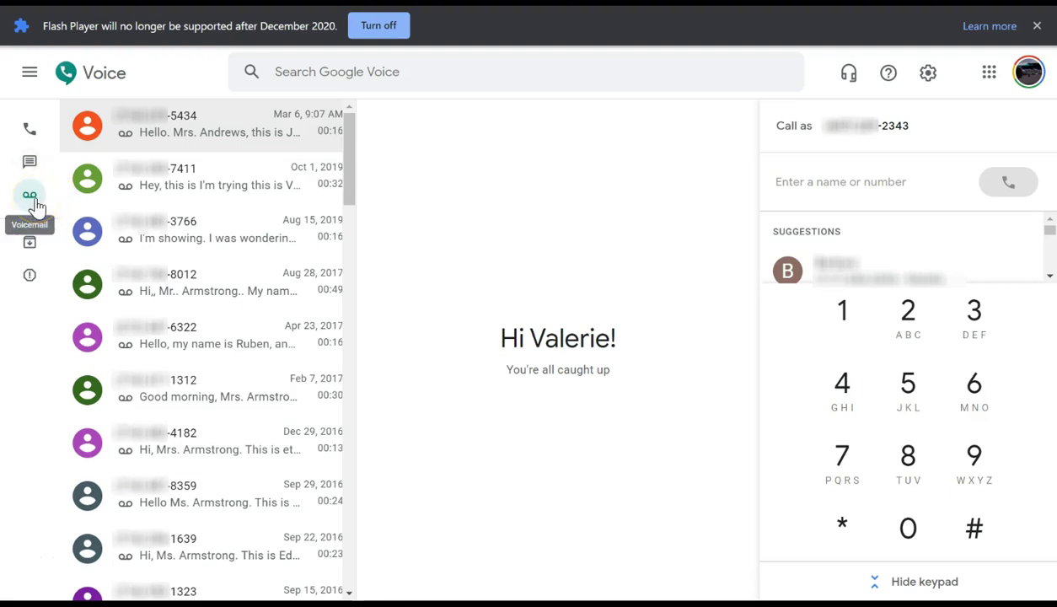
pyautogui.click(28, 201)
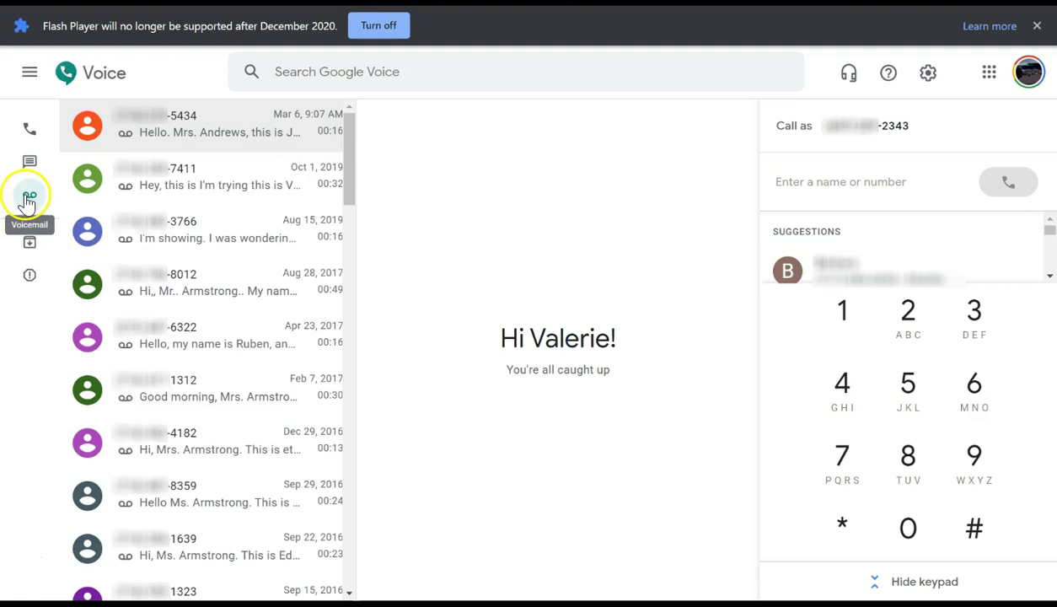
pyautogui.click(29, 202)
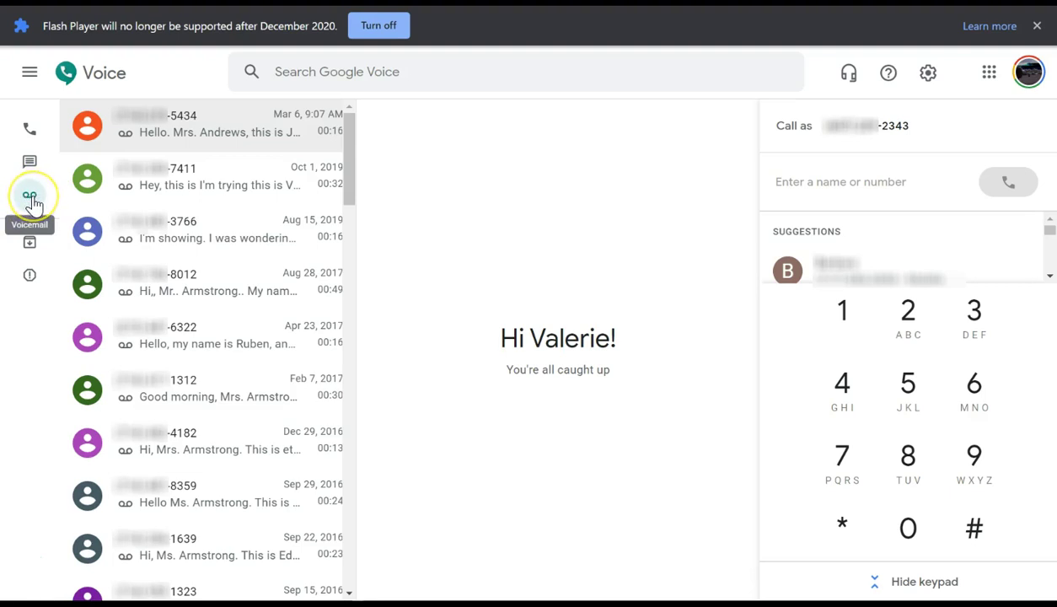
pyautogui.click(32, 203)
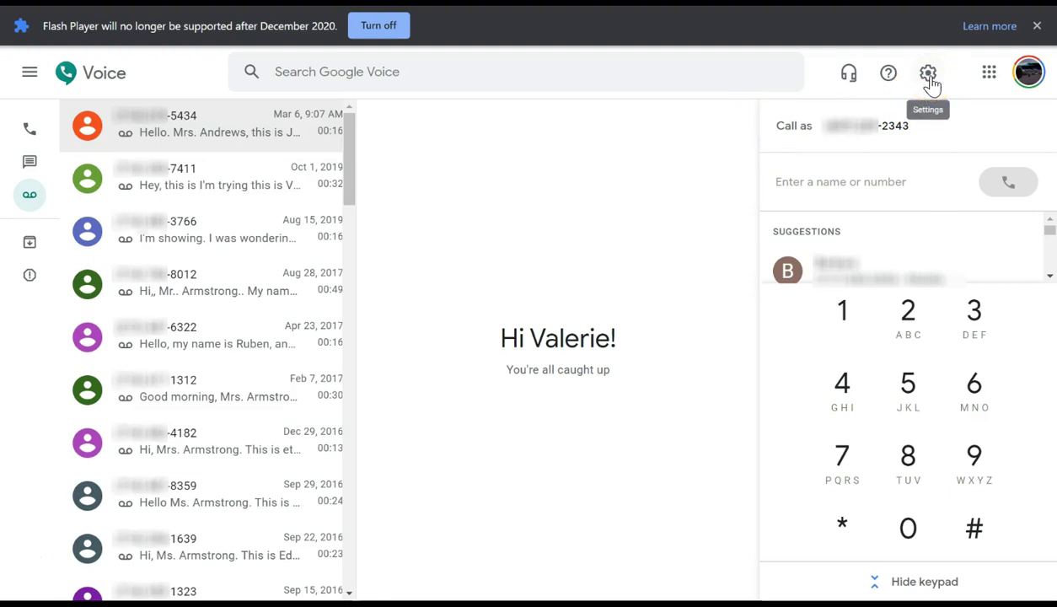
# Step: Demonstrate the Messages forwarding toggles, leaving linked-number forwarding on and email forwarding off
pyautogui.click(929, 77)
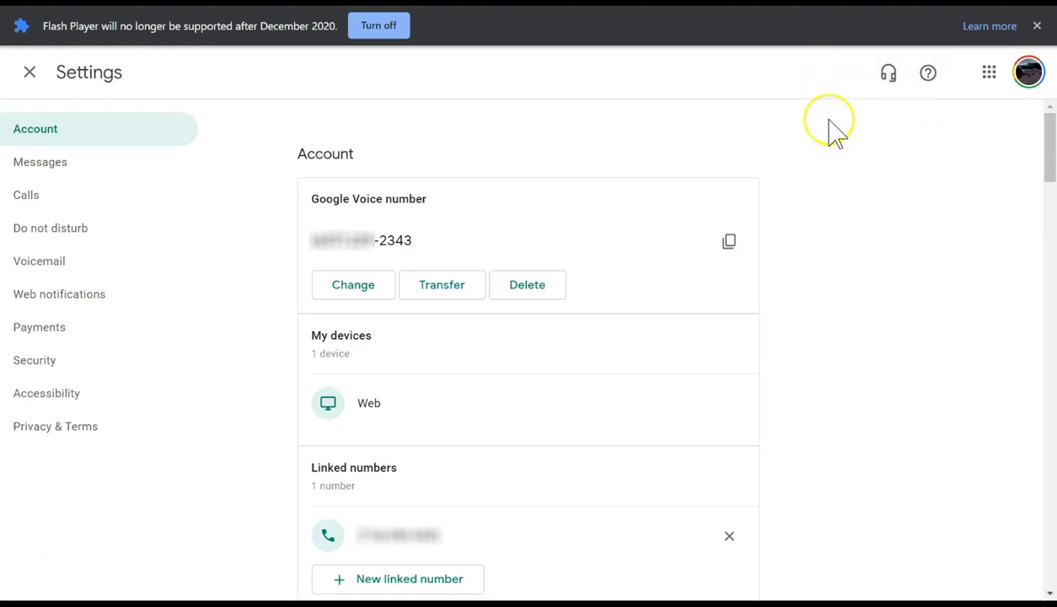
pyautogui.scroll(-5, 831, 134)
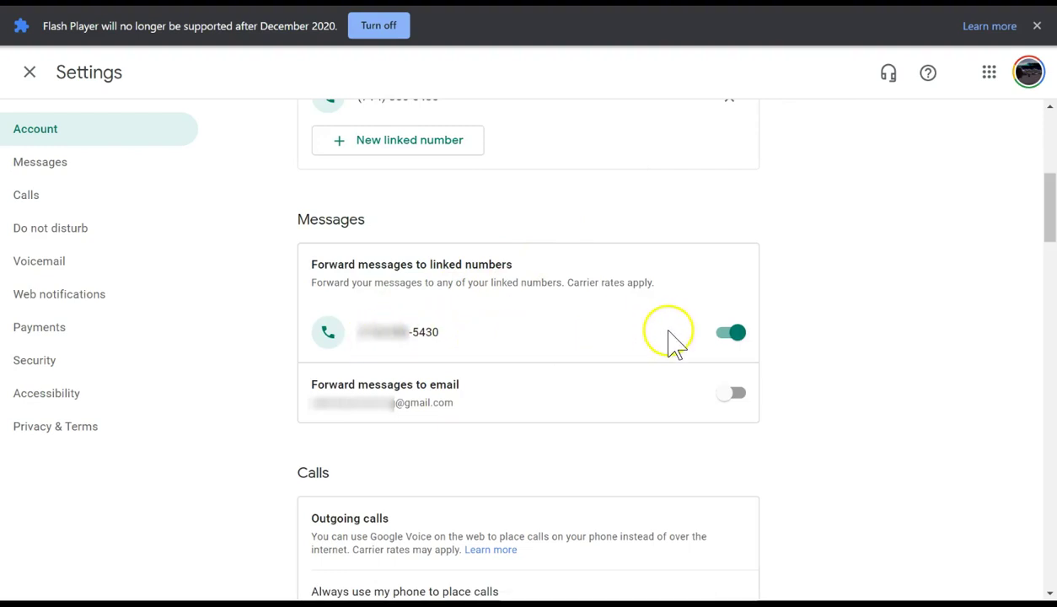
pyautogui.click(727, 336)
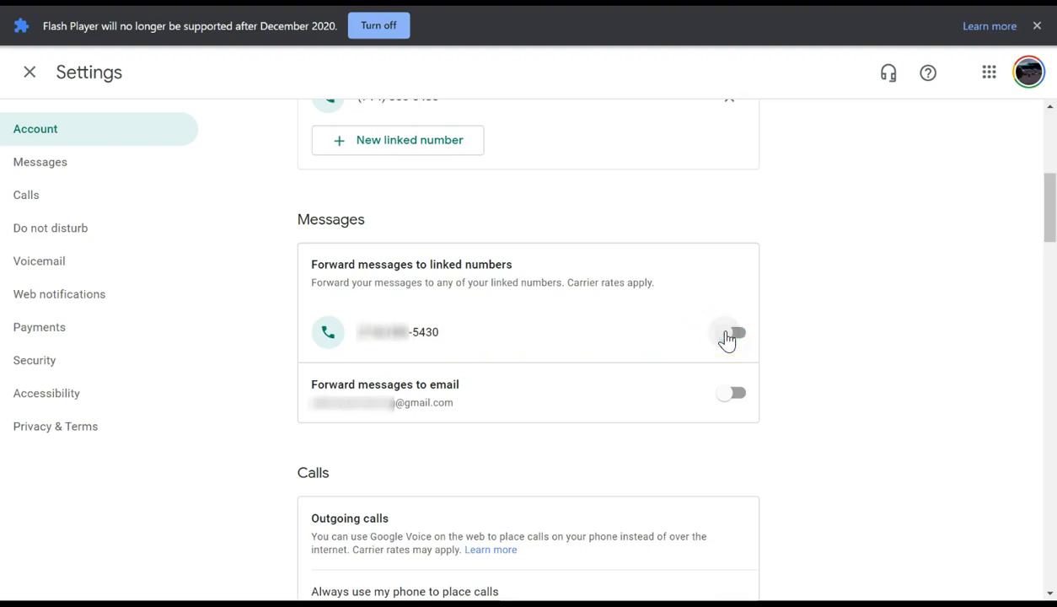
pyautogui.click(726, 335)
pyautogui.click(728, 401)
pyautogui.click(733, 402)
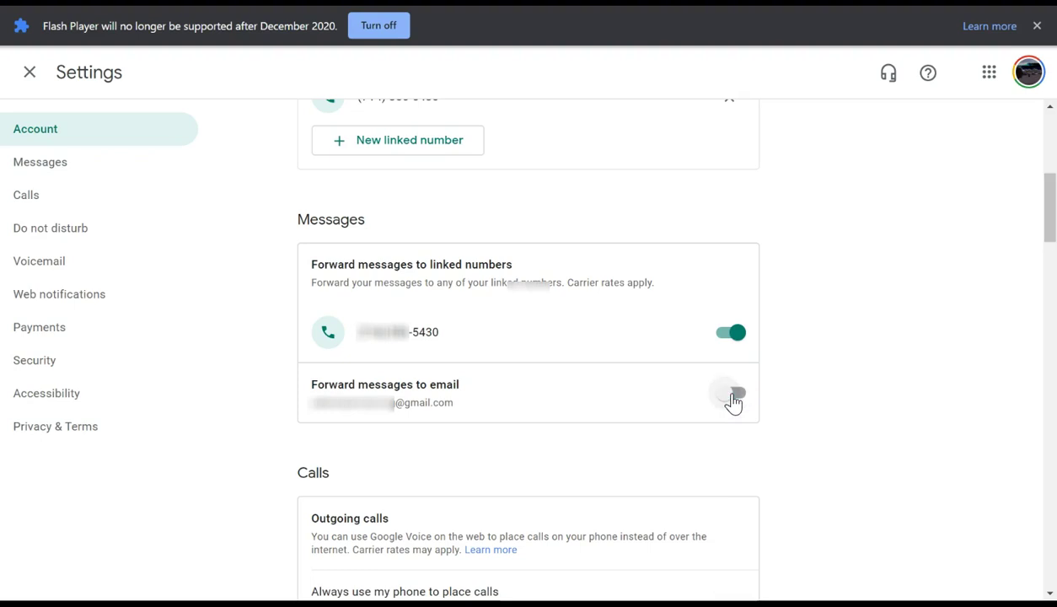
pyautogui.scroll(-5, 722, 430)
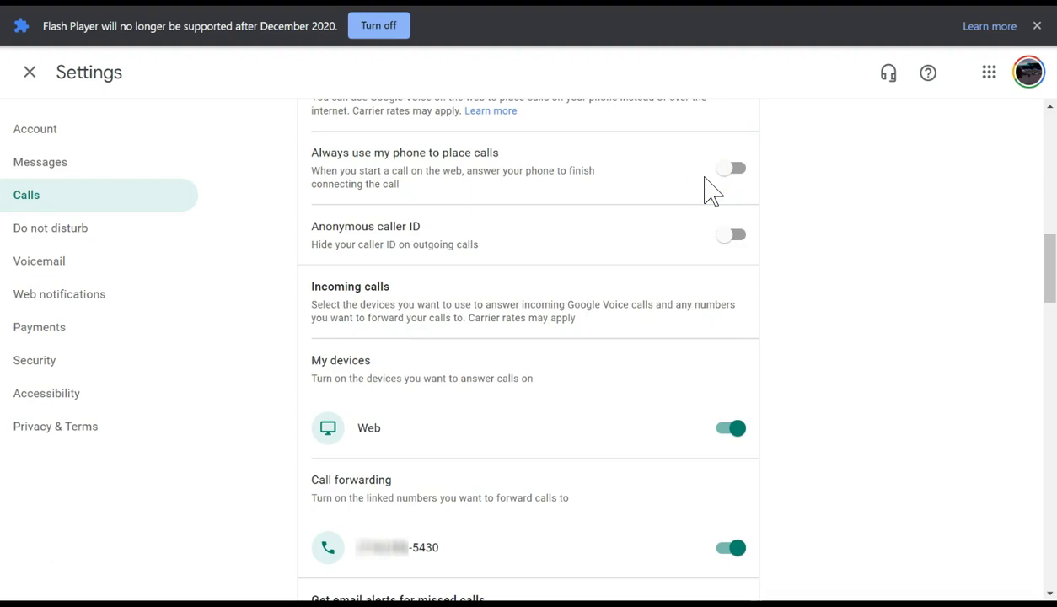
pyautogui.click(729, 178)
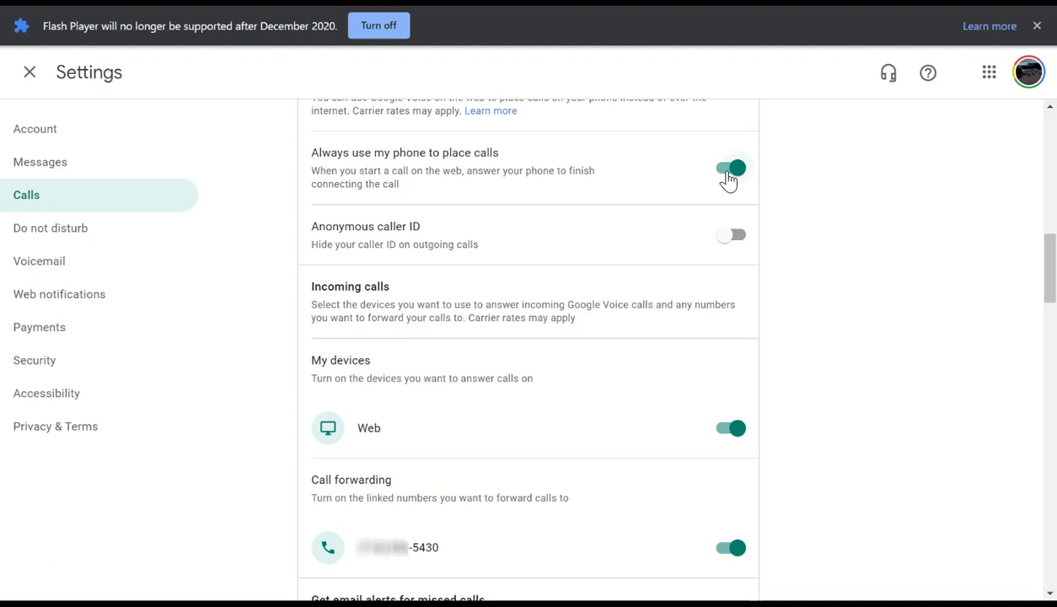
pyautogui.click(729, 171)
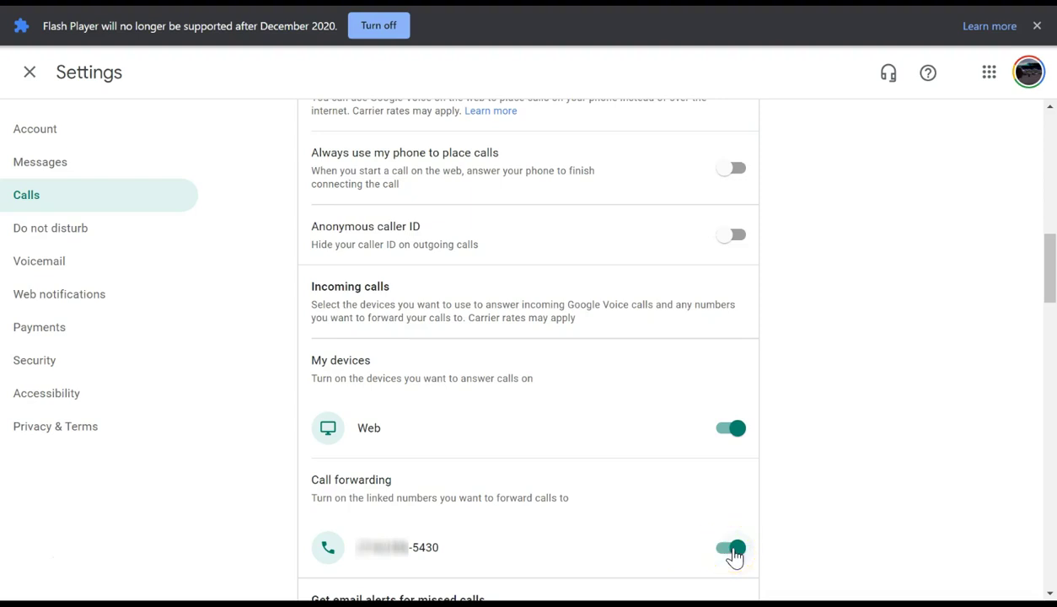
pyautogui.click(732, 549)
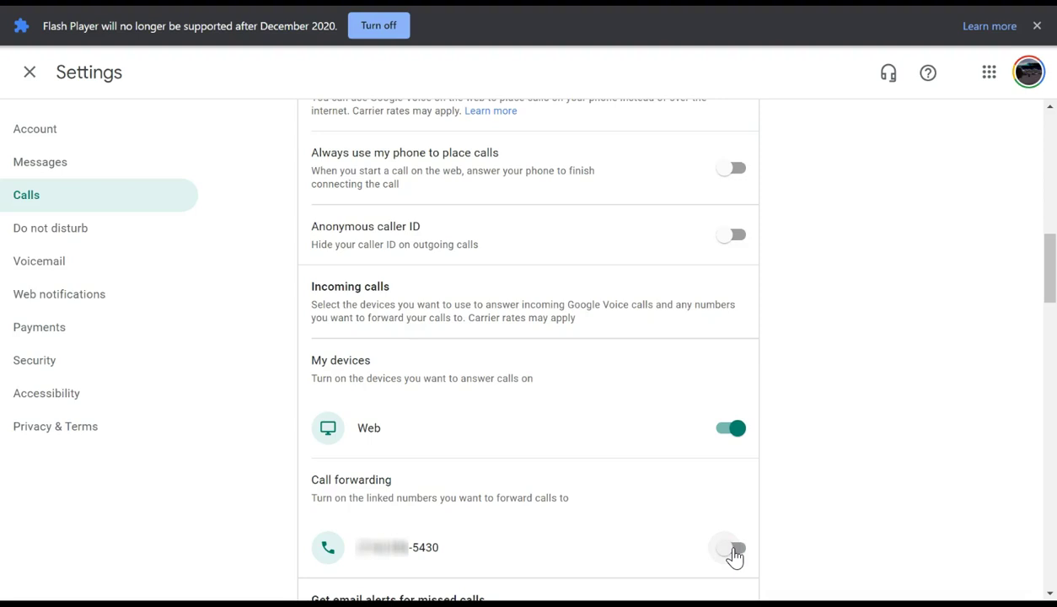
pyautogui.click(726, 550)
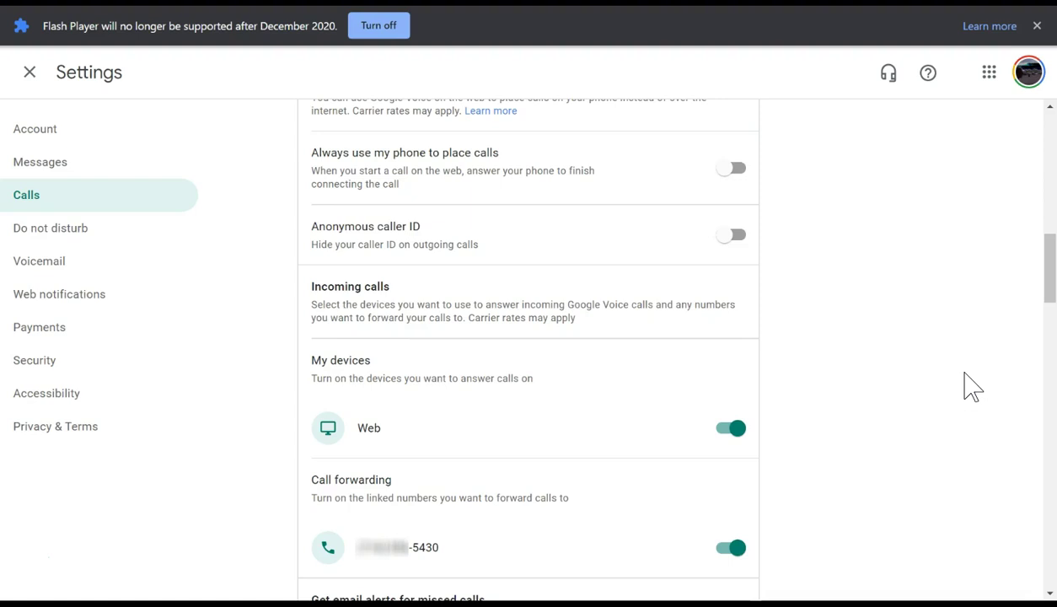
pyautogui.scroll(-5, 971, 386)
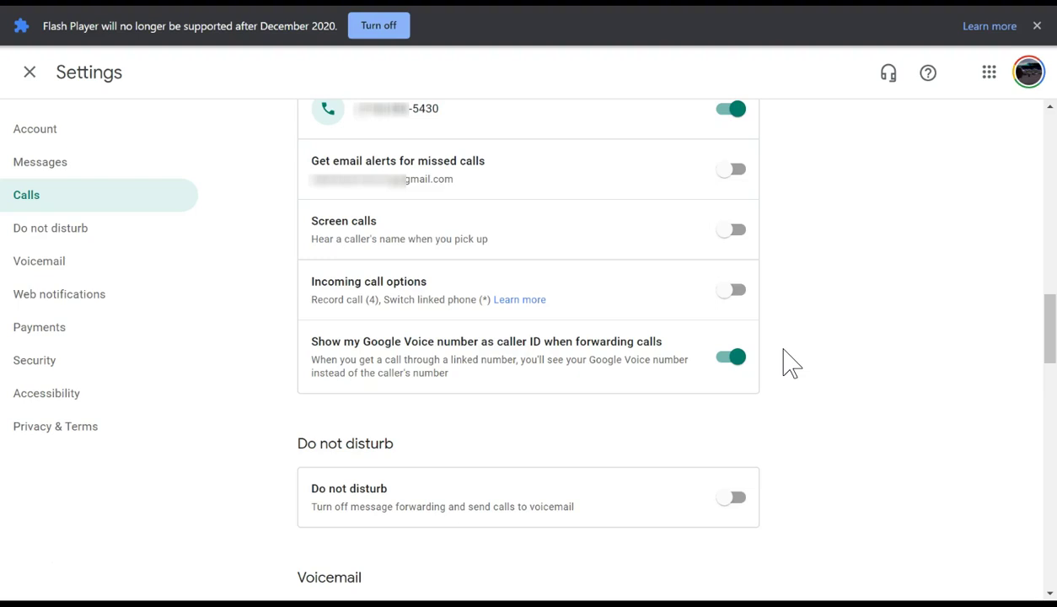
pyautogui.click(733, 359)
pyautogui.click(726, 508)
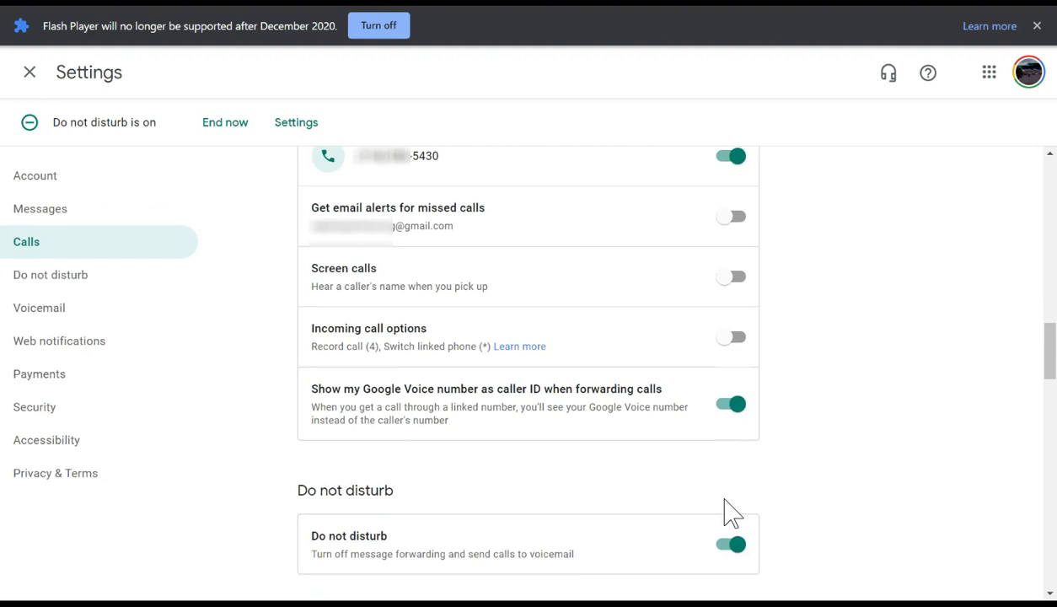
pyautogui.click(733, 547)
pyautogui.click(733, 544)
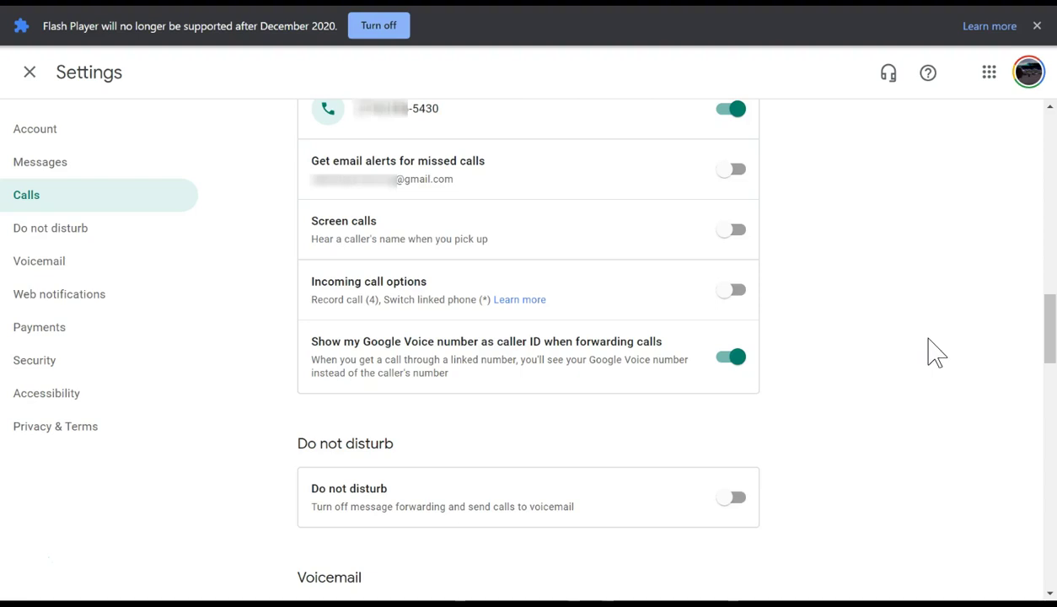
pyautogui.scroll(-5, 936, 353)
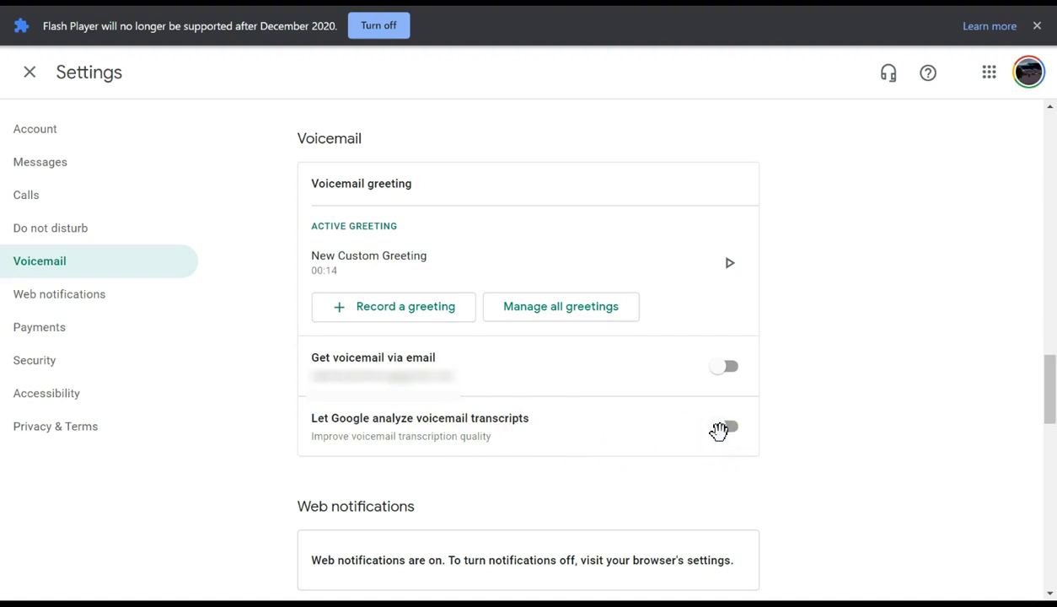
pyautogui.click(721, 428)
pyautogui.click(718, 428)
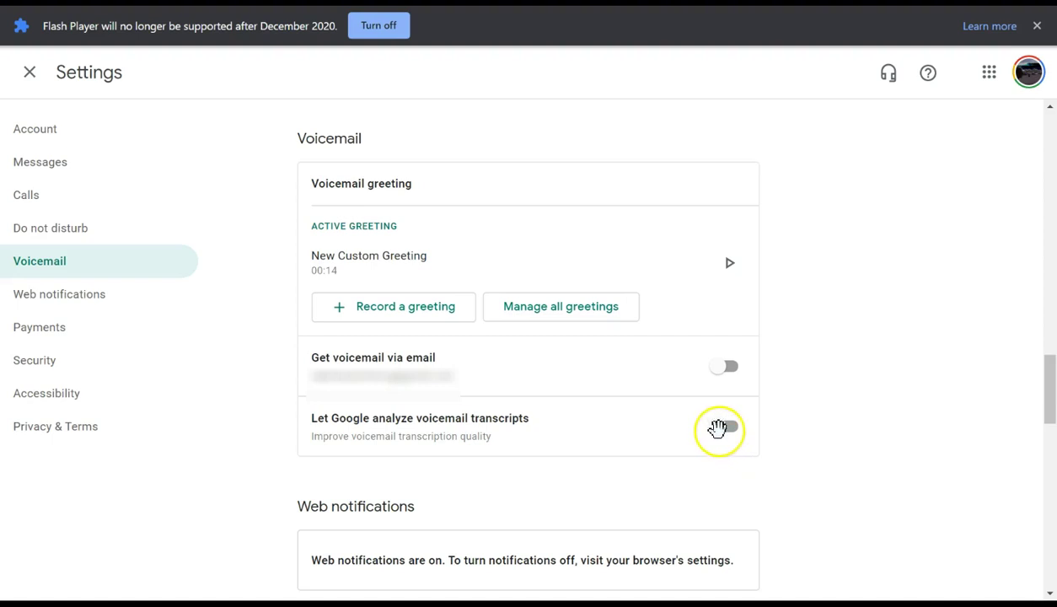
pyautogui.click(814, 497)
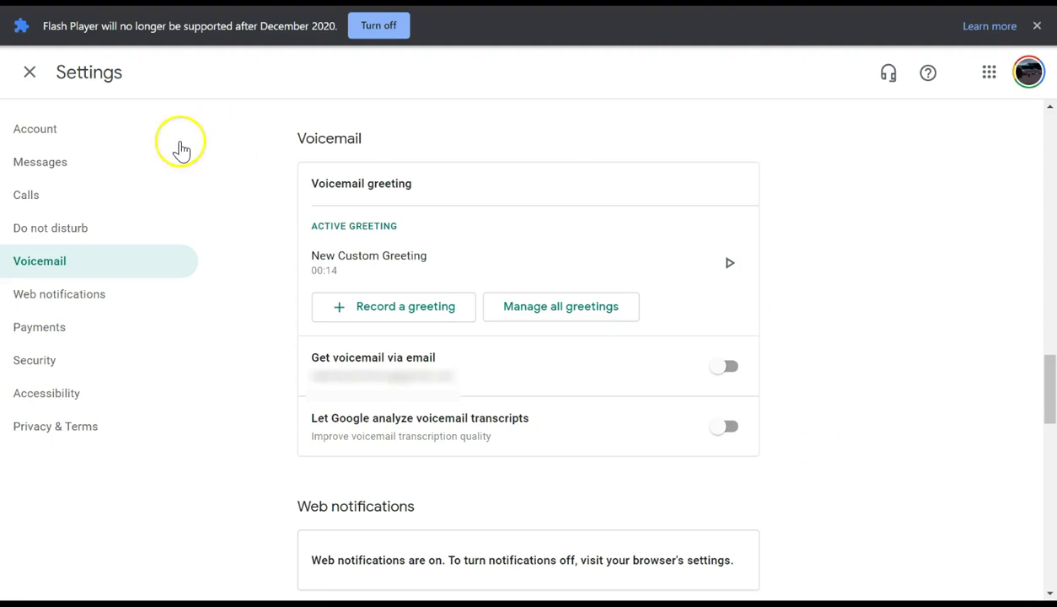
# Step: Leave settings, switch to Calls, and enter the number to dial
pyautogui.click(30, 76)
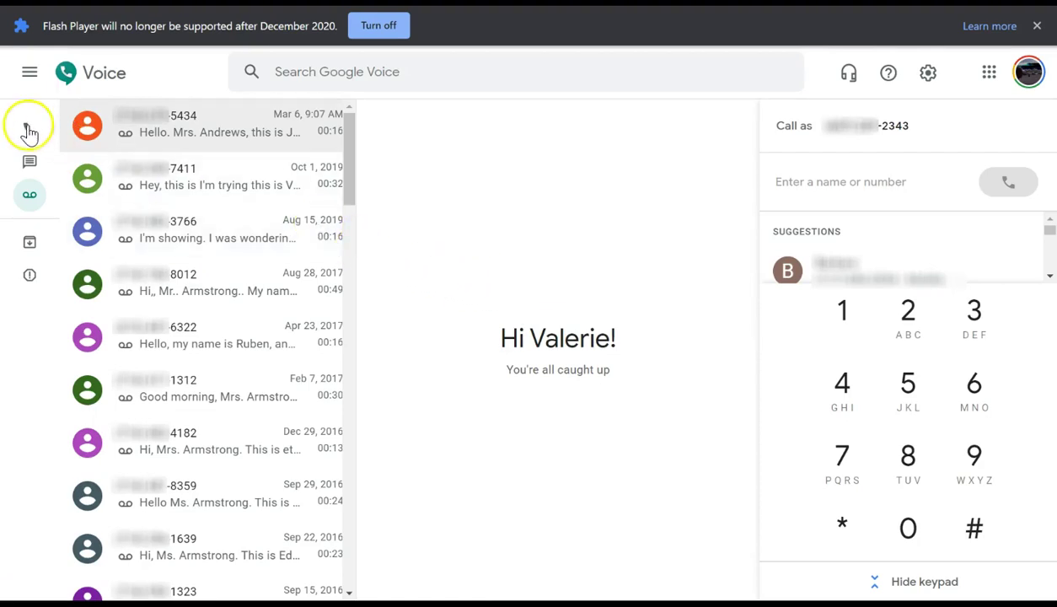
pyautogui.click(30, 161)
pyautogui.click(810, 179)
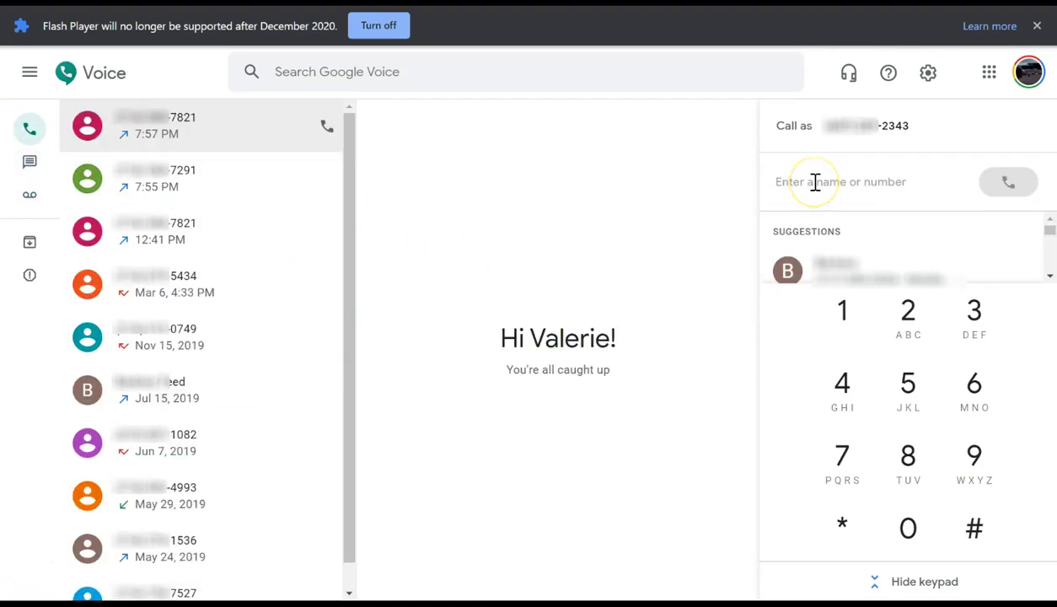
pyautogui.moveTo(815, 183); pyautogui.dragTo(788, 134)
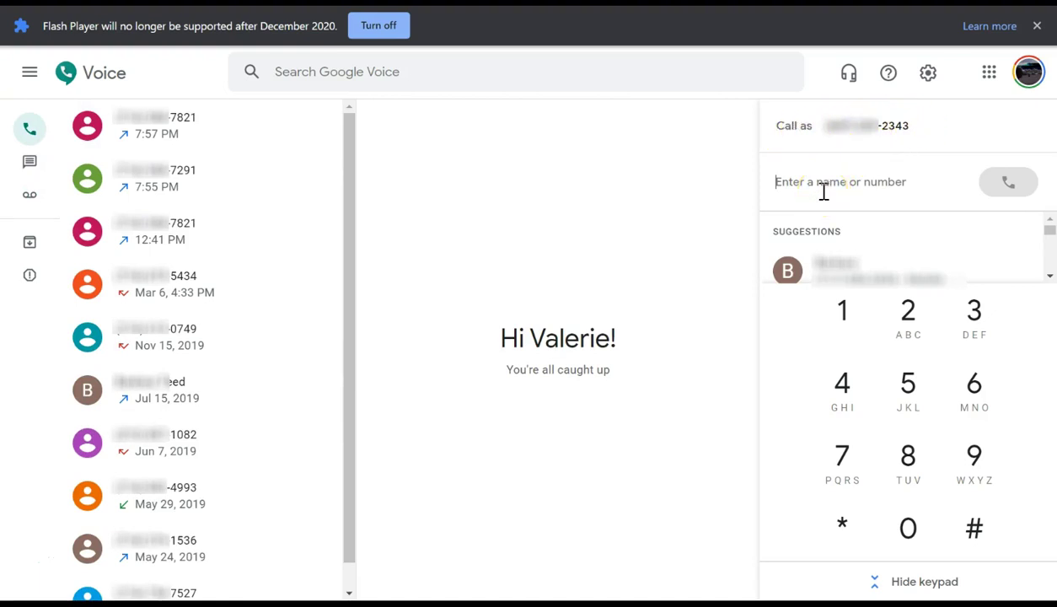
pyautogui.write('B')
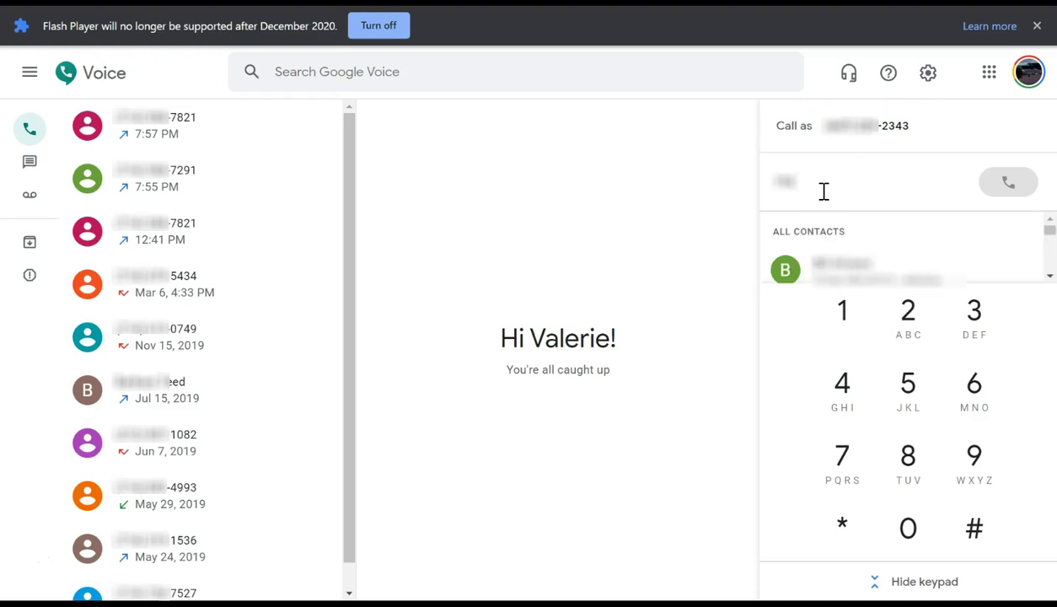
pyautogui.write('55555555')
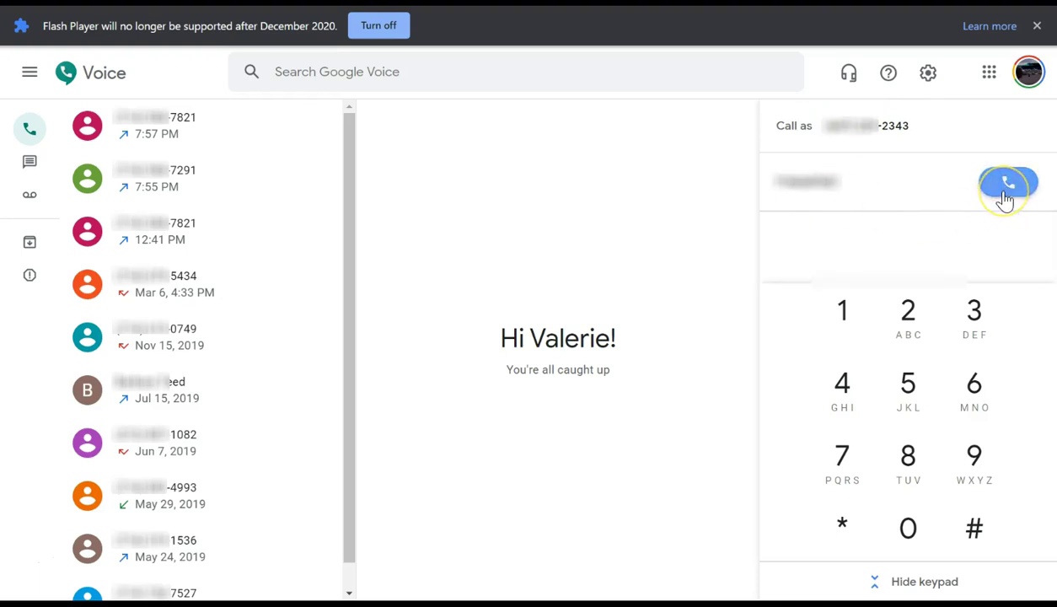
# Step: Call the entered number, hang up, and refresh to show the 8:01 PM call
pyautogui.click(1003, 187)
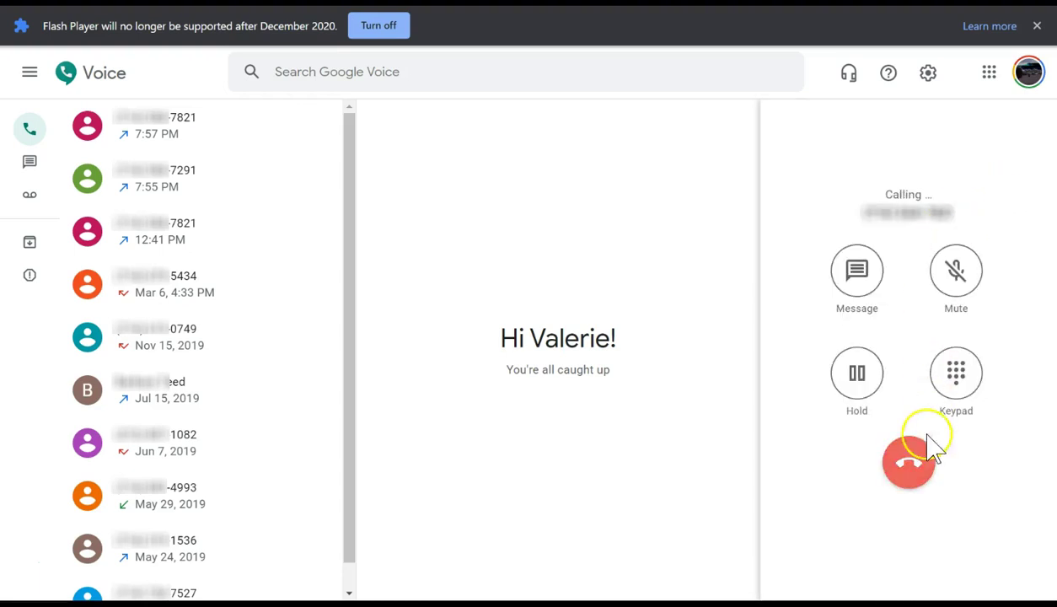
pyautogui.click(911, 463)
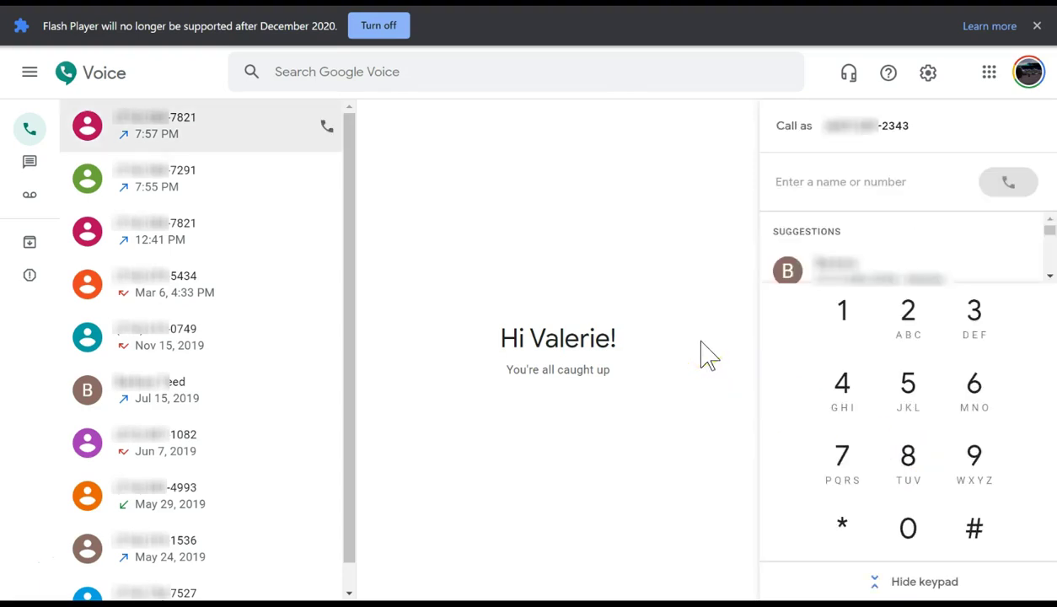
pyautogui.click(684, 232)
pyautogui.click(100, 59)
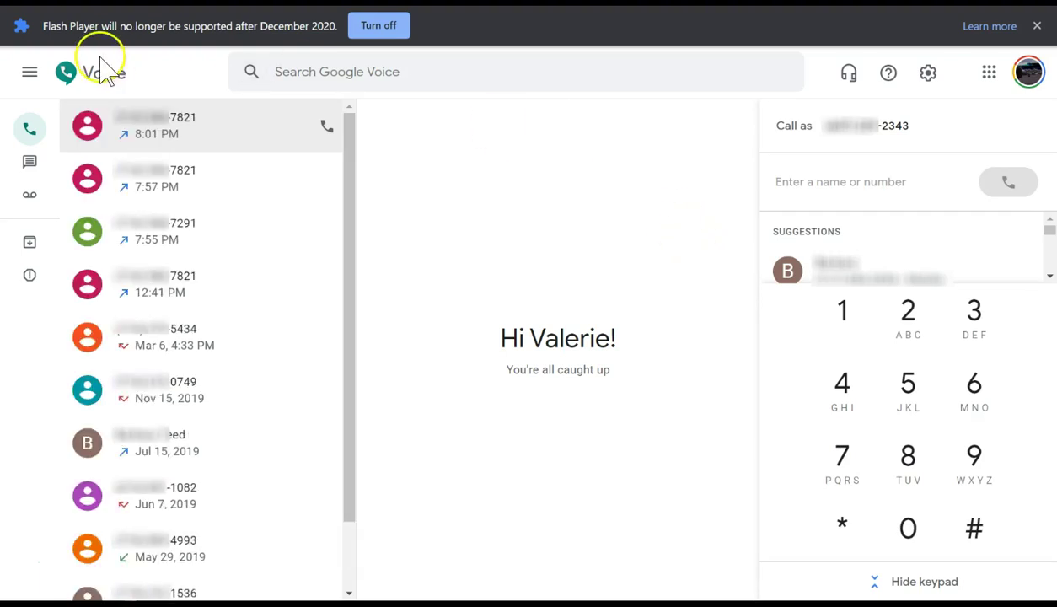
# Step: Start a new text message addressed to the recently called number
pyautogui.click(32, 175)
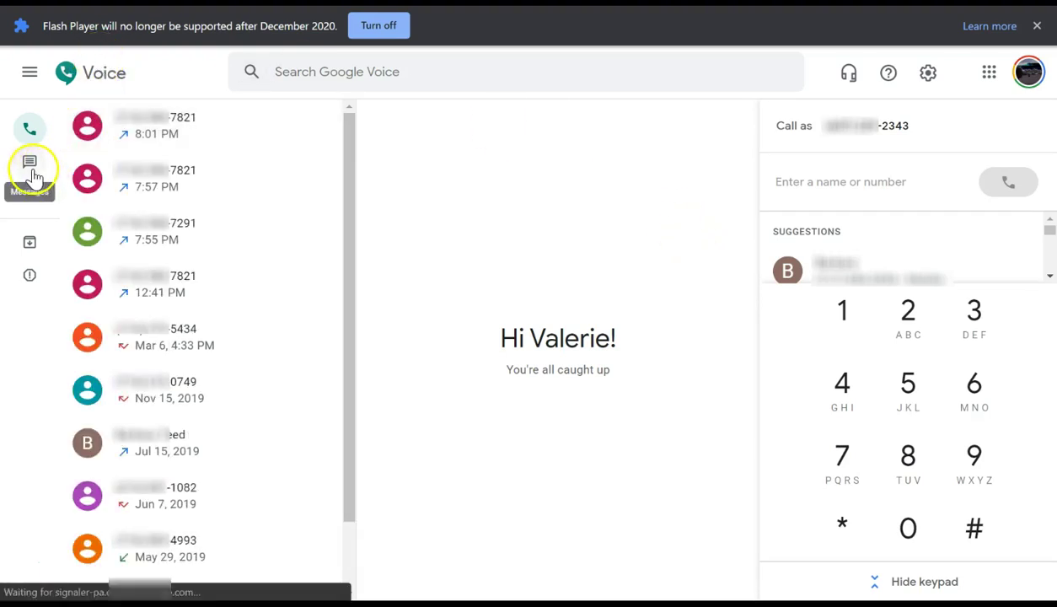
pyautogui.click(458, 146)
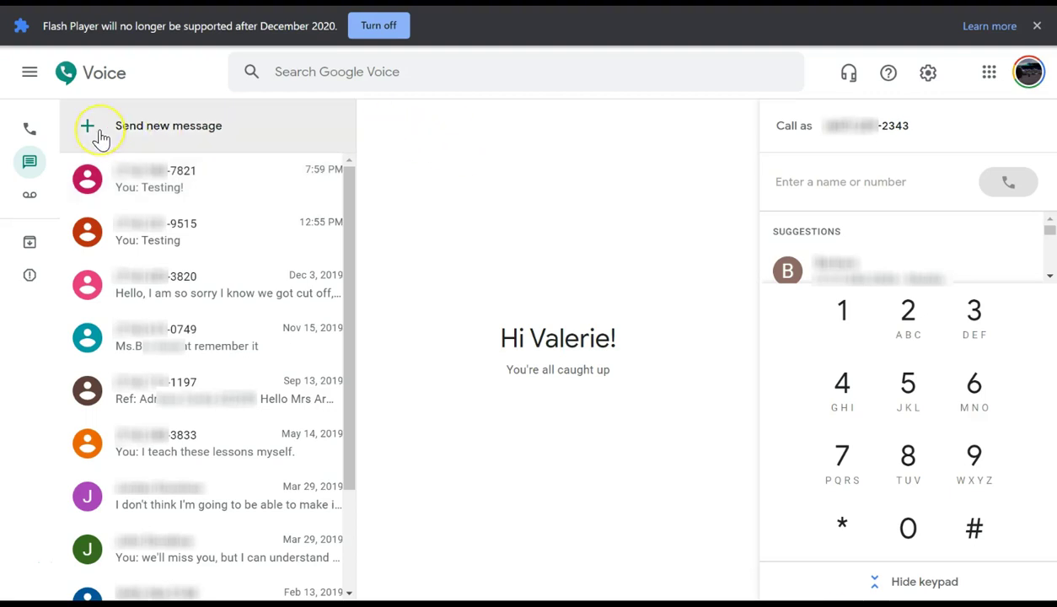
pyautogui.click(131, 128)
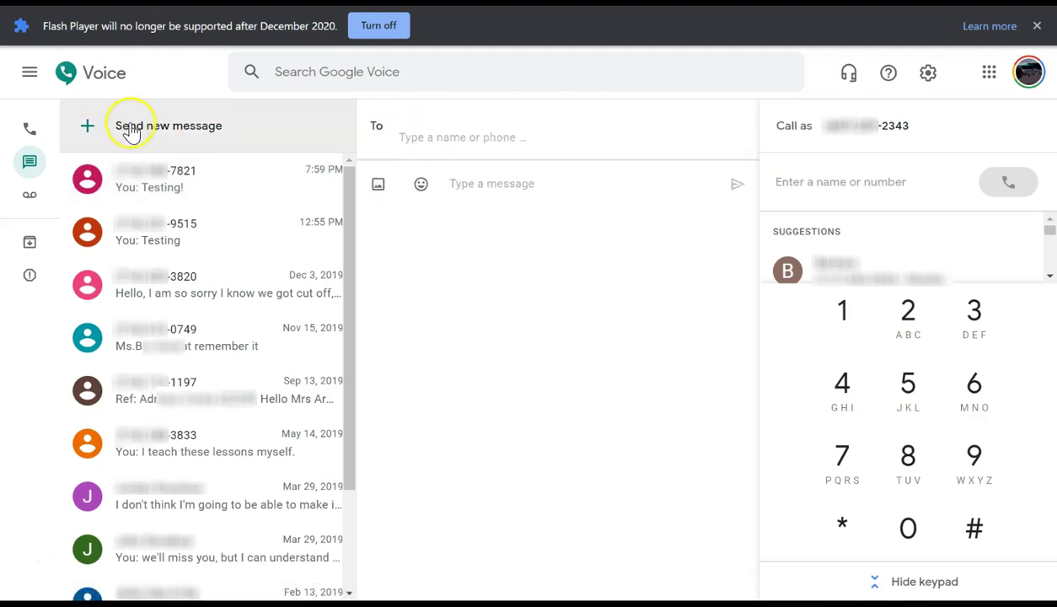
pyautogui.click(419, 131)
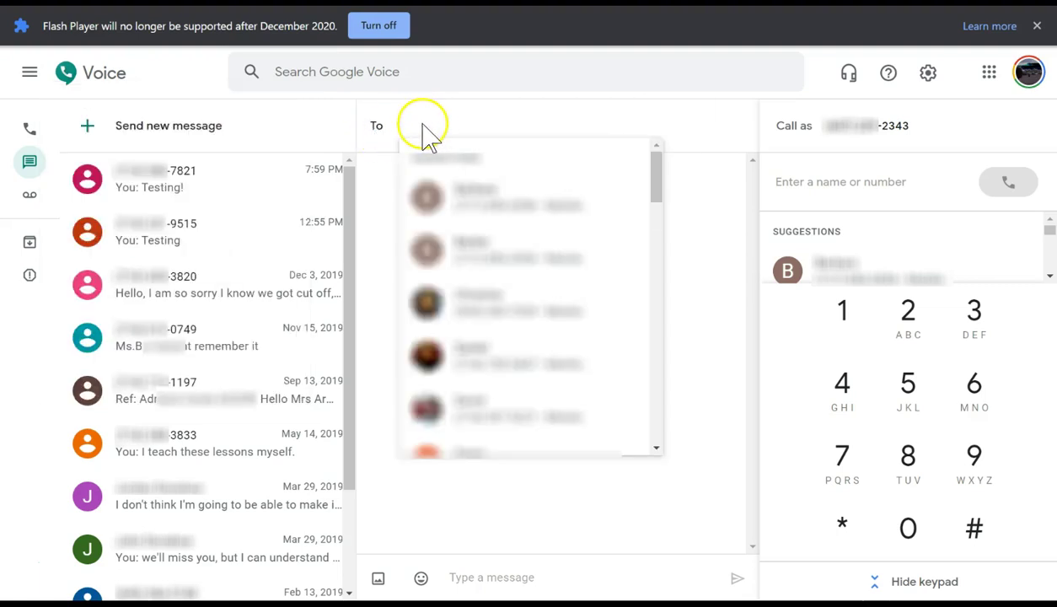
pyautogui.click(431, 123)
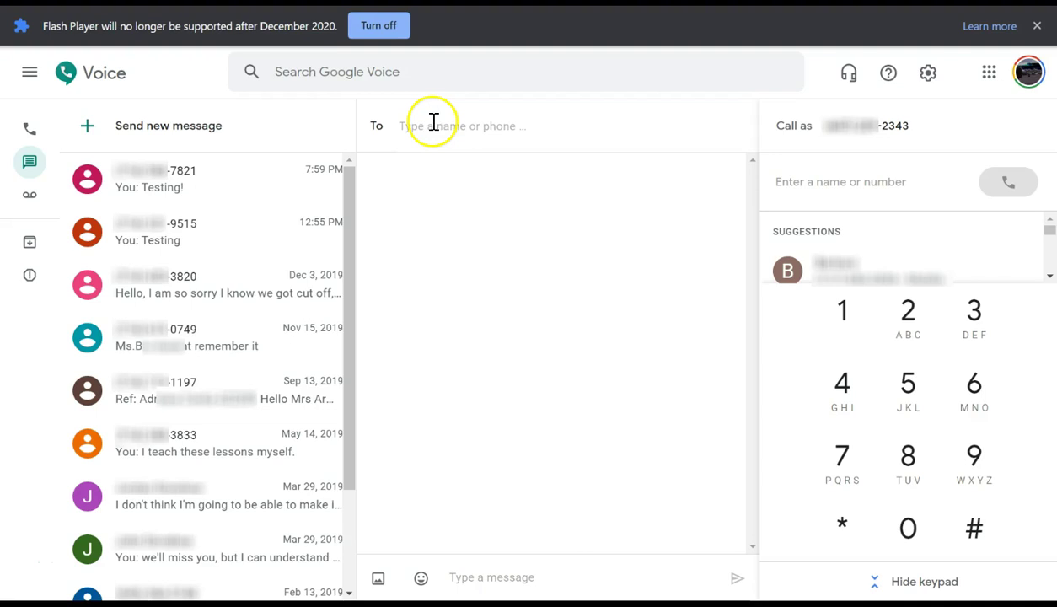
pyautogui.click(437, 130)
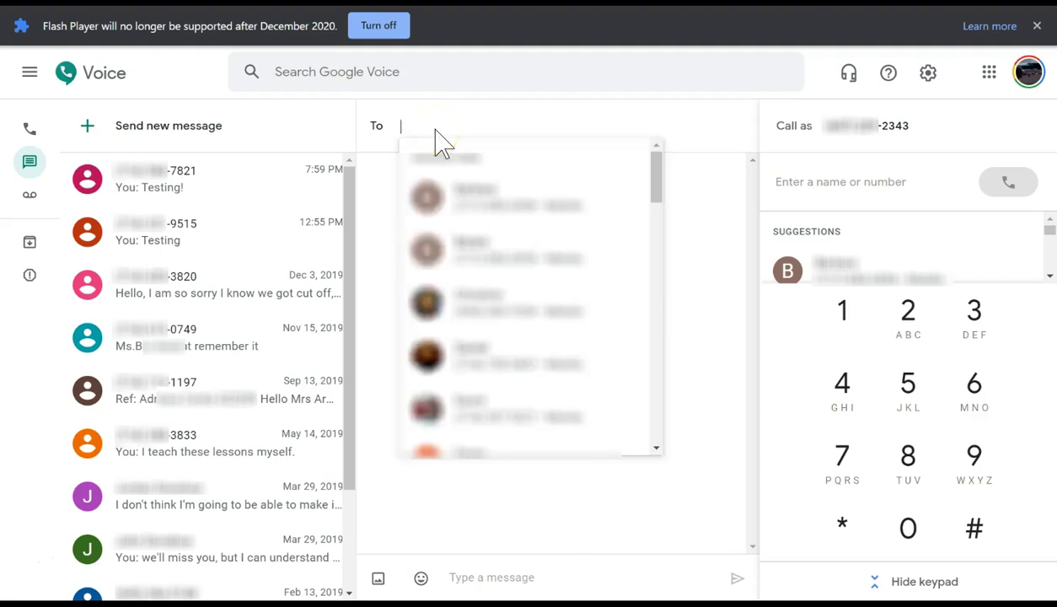
pyautogui.click(436, 130)
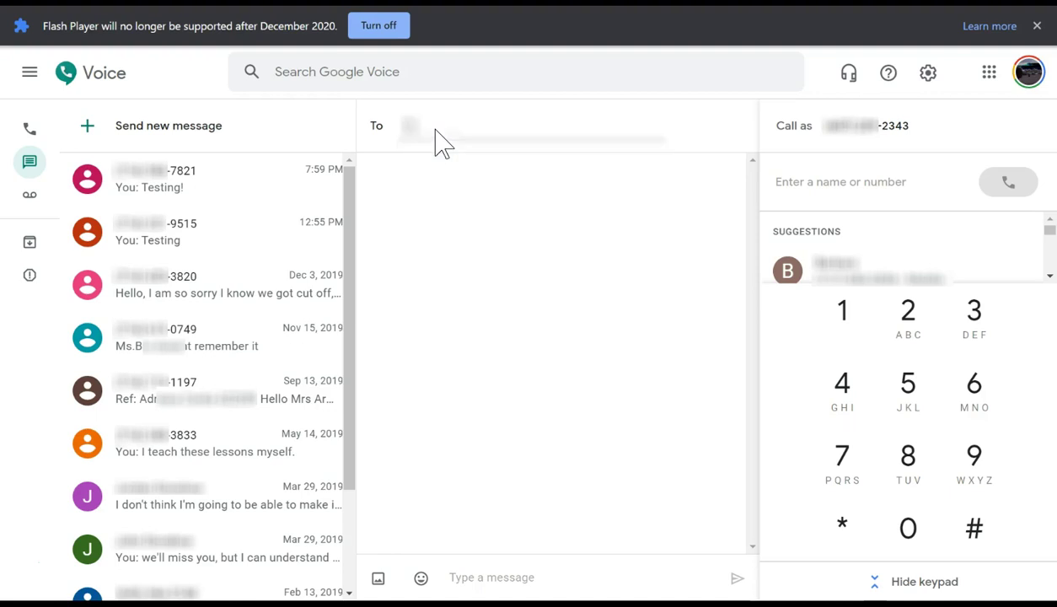
pyautogui.click(435, 130)
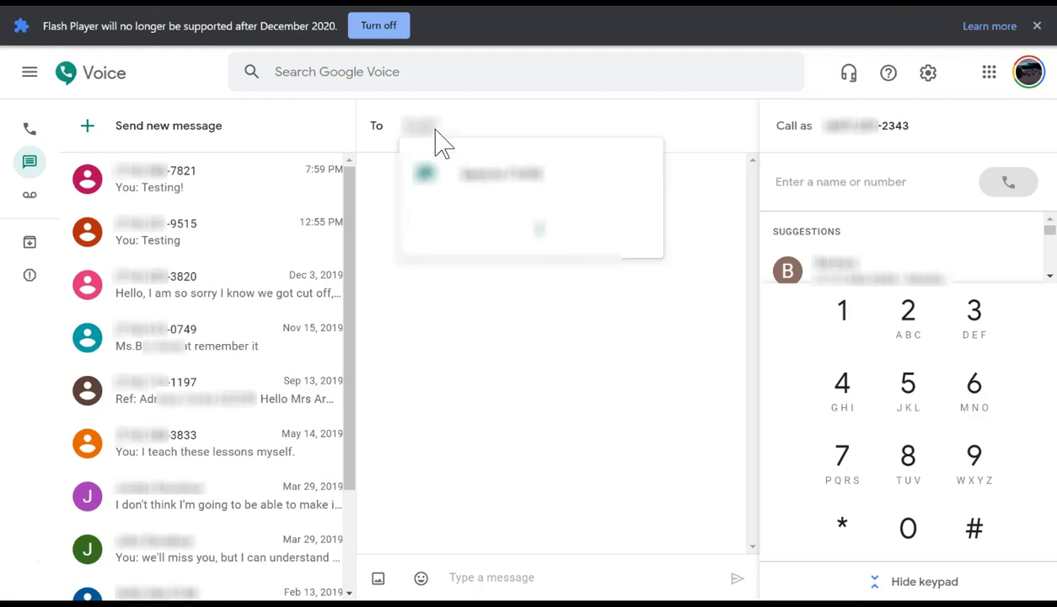
pyautogui.click(437, 129)
pyautogui.write('1')
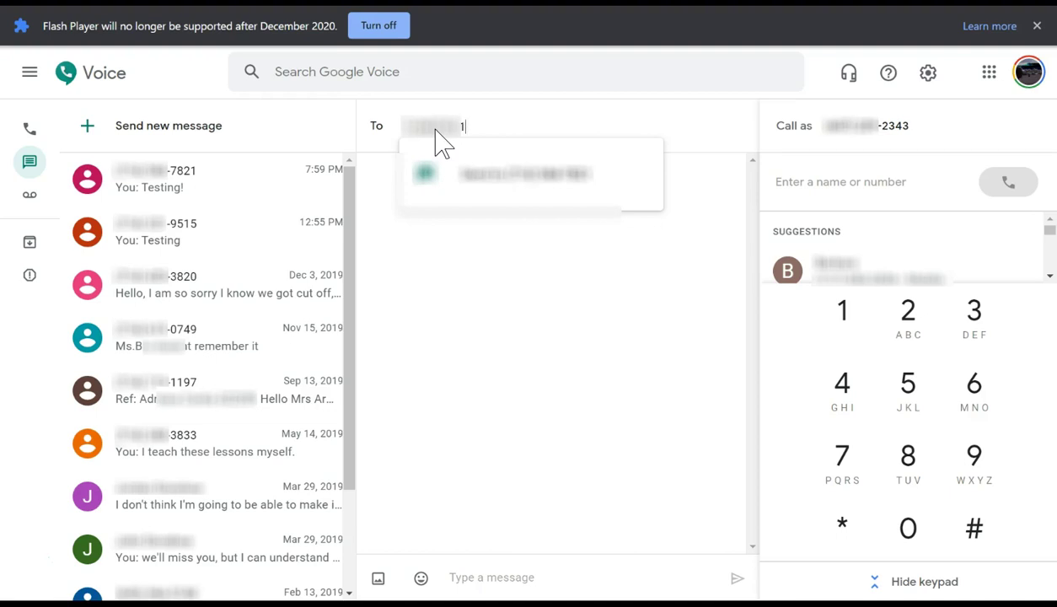
pyautogui.press('Return')
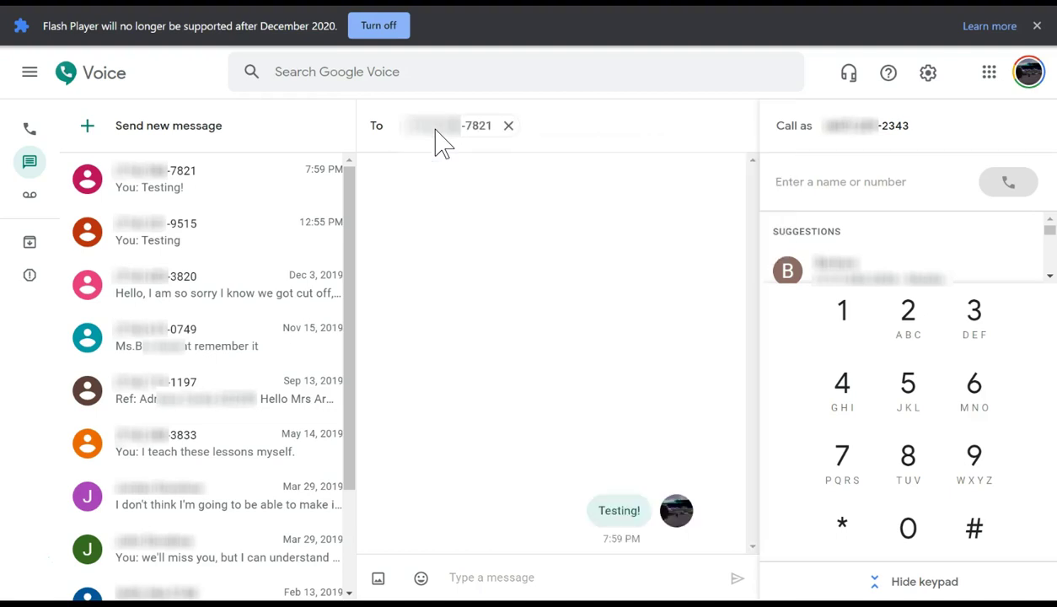
# Step: Write and send the message 'Type and send!'
pyautogui.click(466, 580)
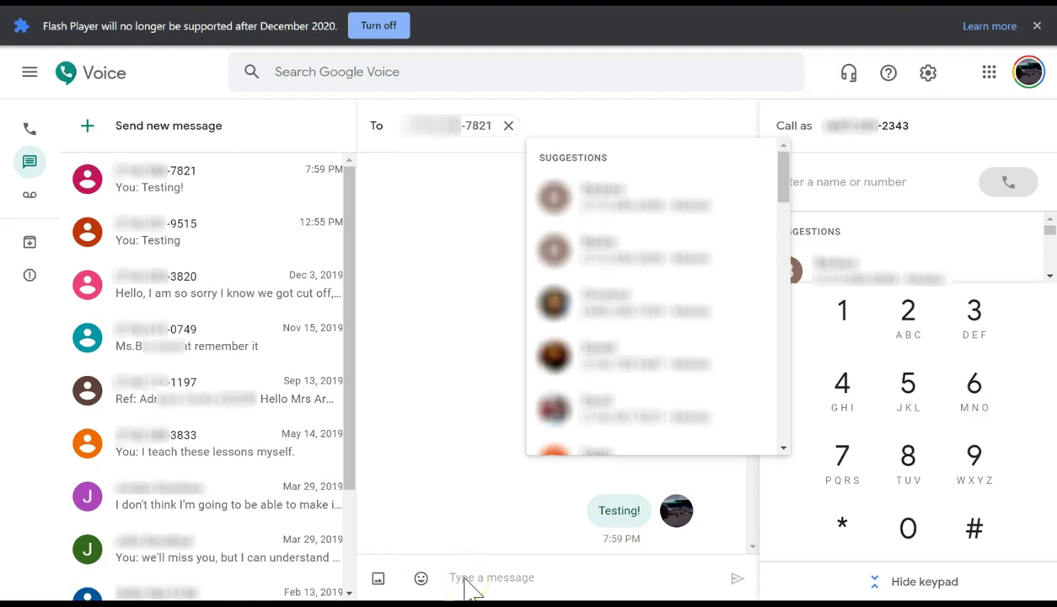
pyautogui.click(521, 579)
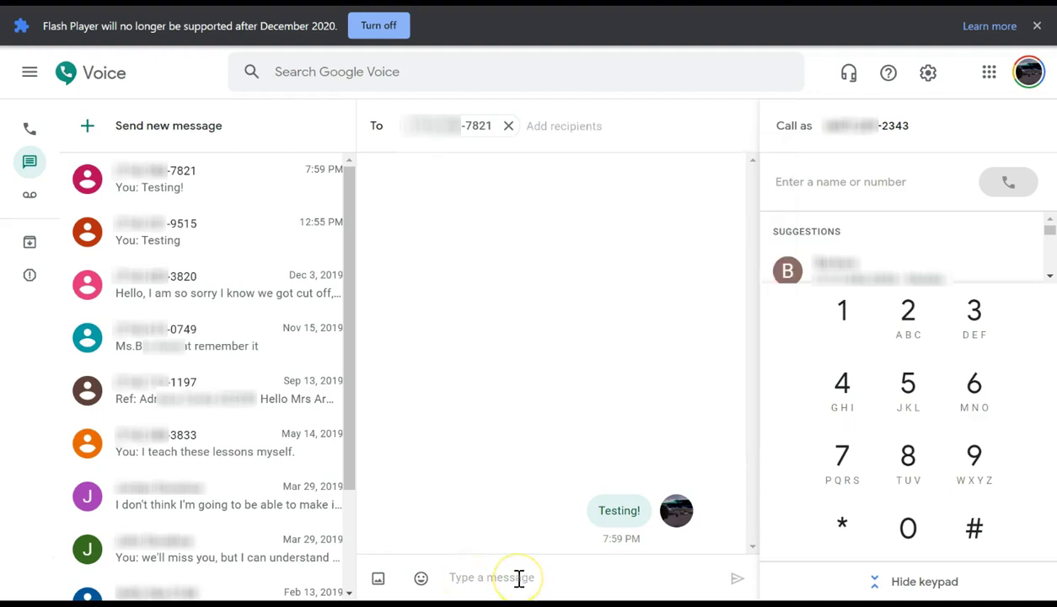
pyautogui.write('Type')
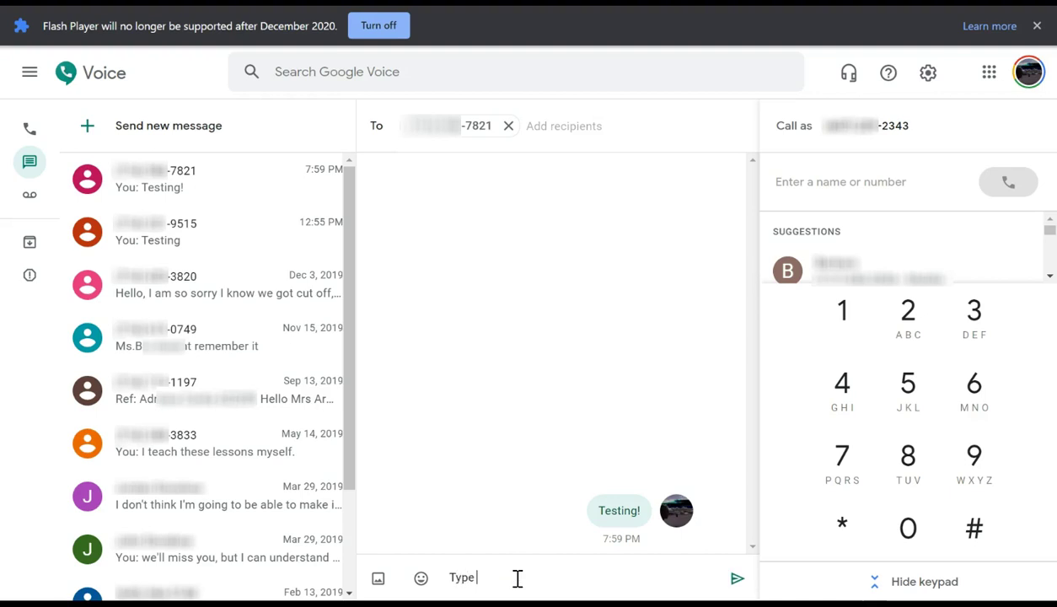
pyautogui.write(' and send!')
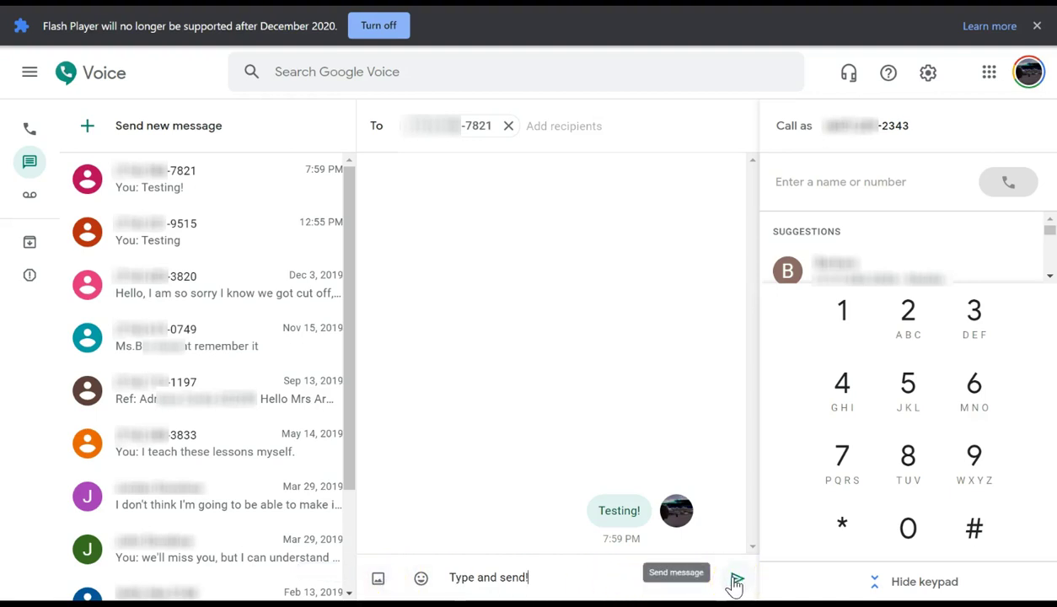
pyautogui.click(737, 581)
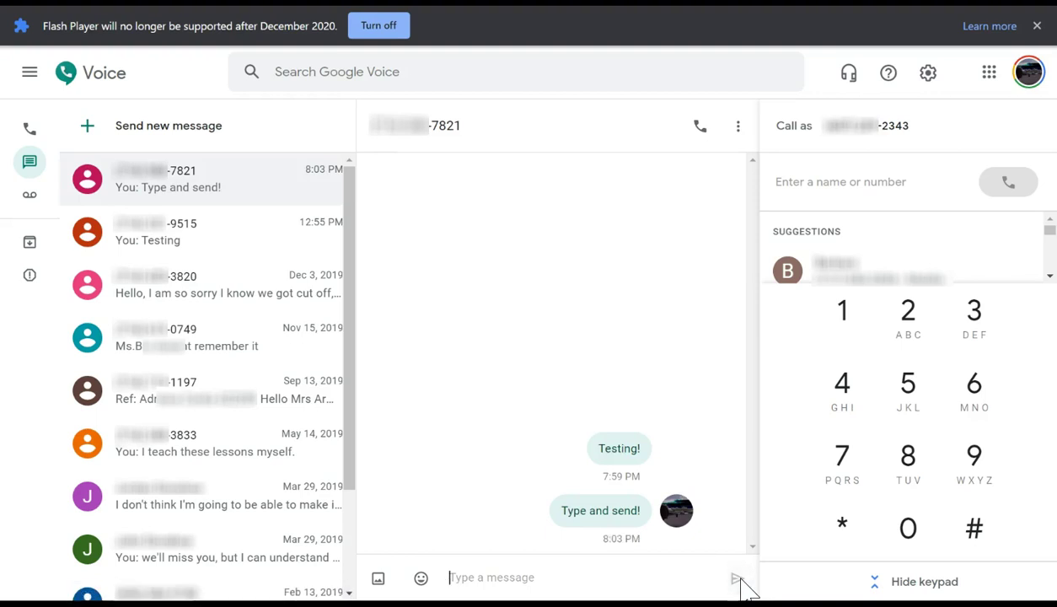
# Step: Select two conversations, clear the selection, then reselect the newest 'Type and send!' thread
pyautogui.click(87, 179)
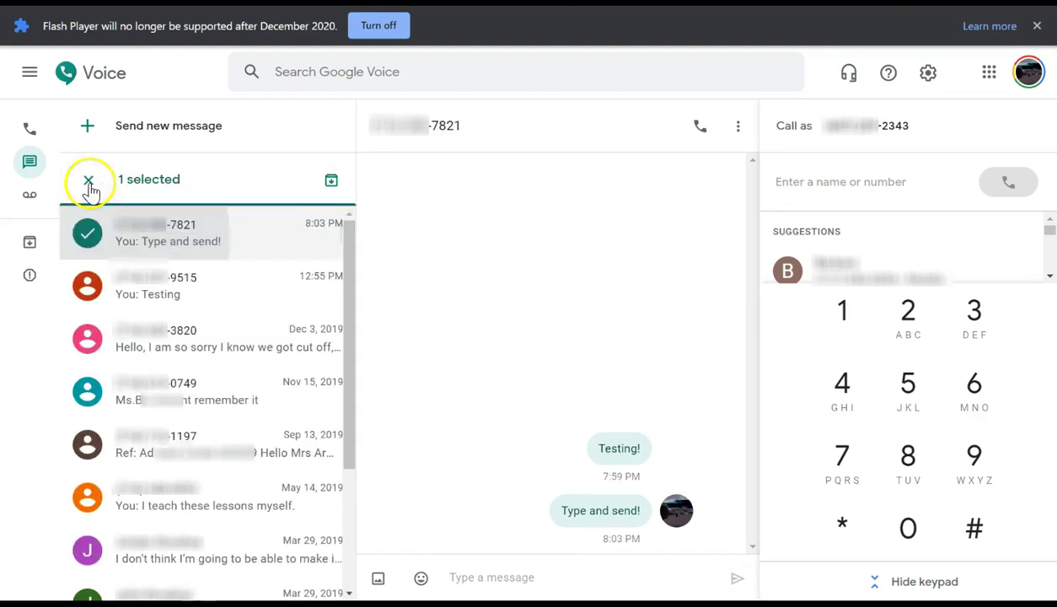
pyautogui.click(87, 284)
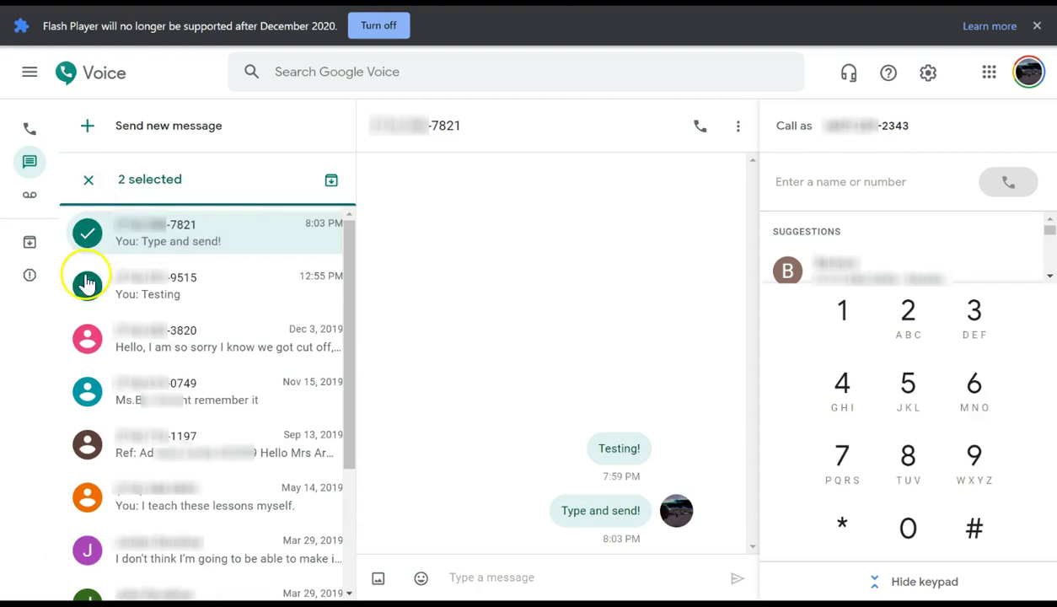
pyautogui.click(88, 181)
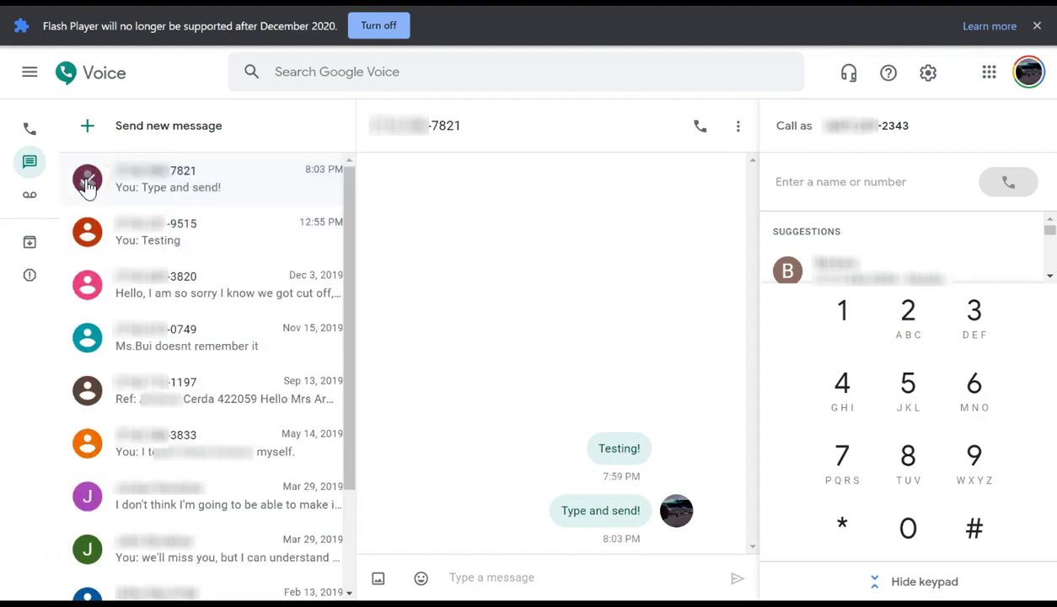
pyautogui.click(87, 181)
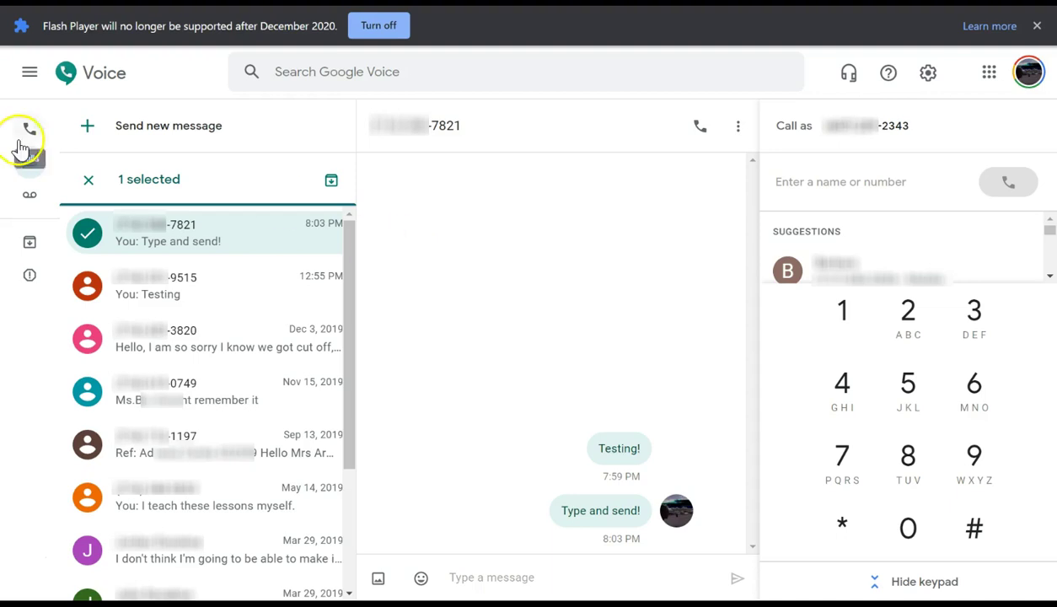
# Step: Go to Voicemail and view the Mar 6 voicemail's transcript
pyautogui.click(30, 197)
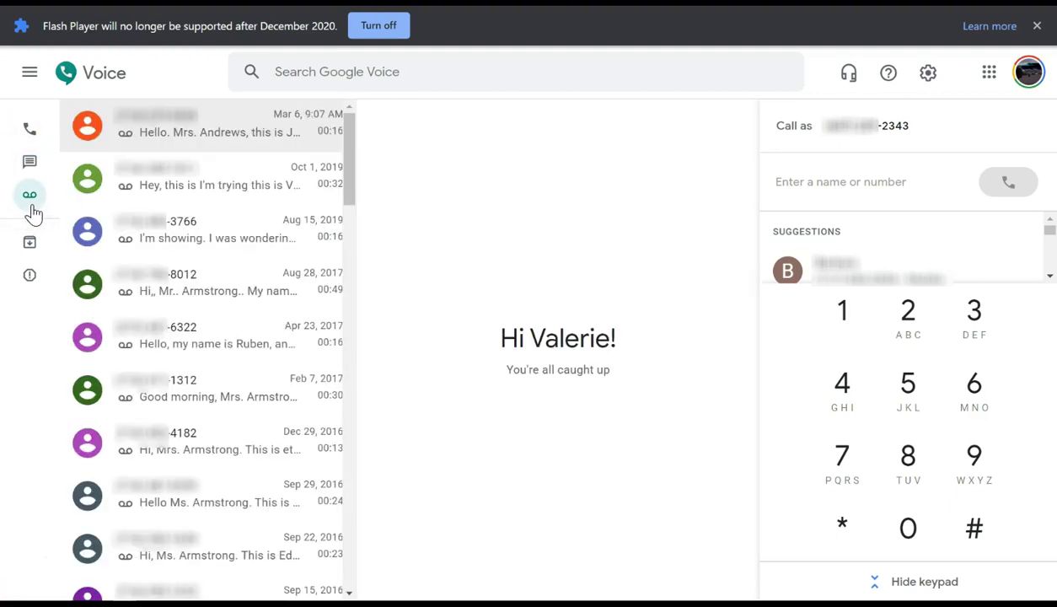
pyautogui.click(125, 132)
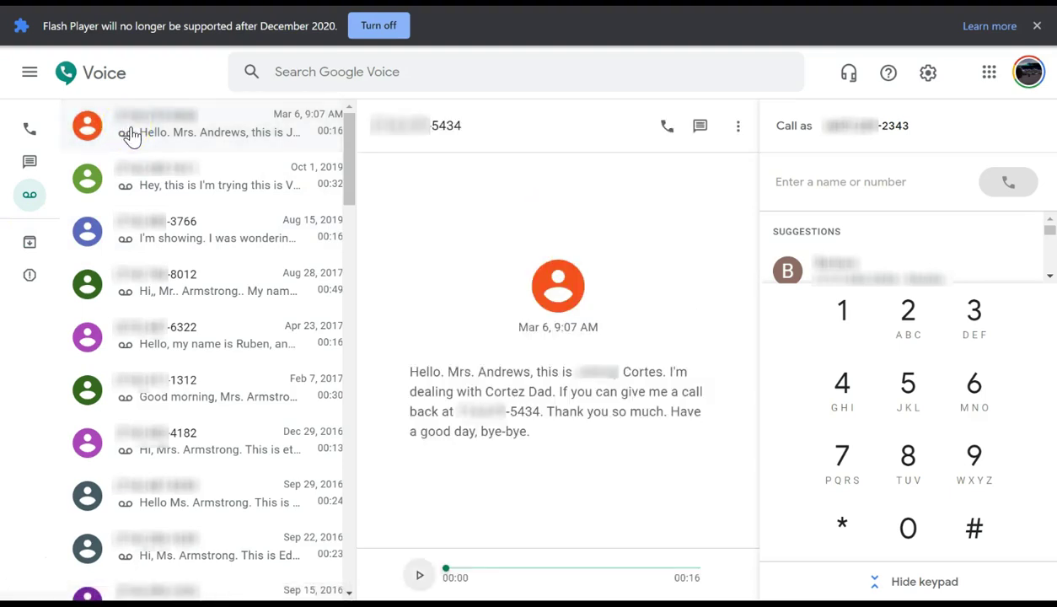